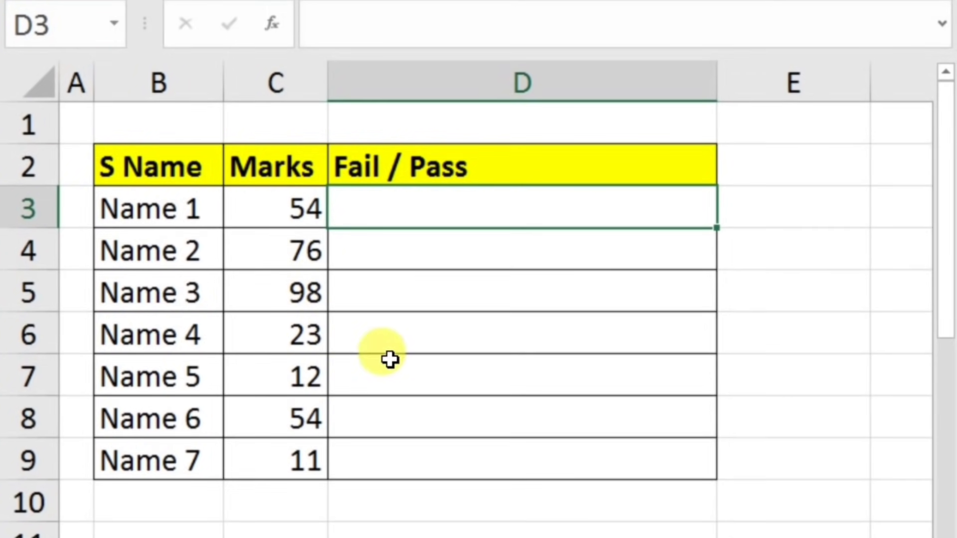
key("Left")
left_click_drag(242, 288, 230, 460)
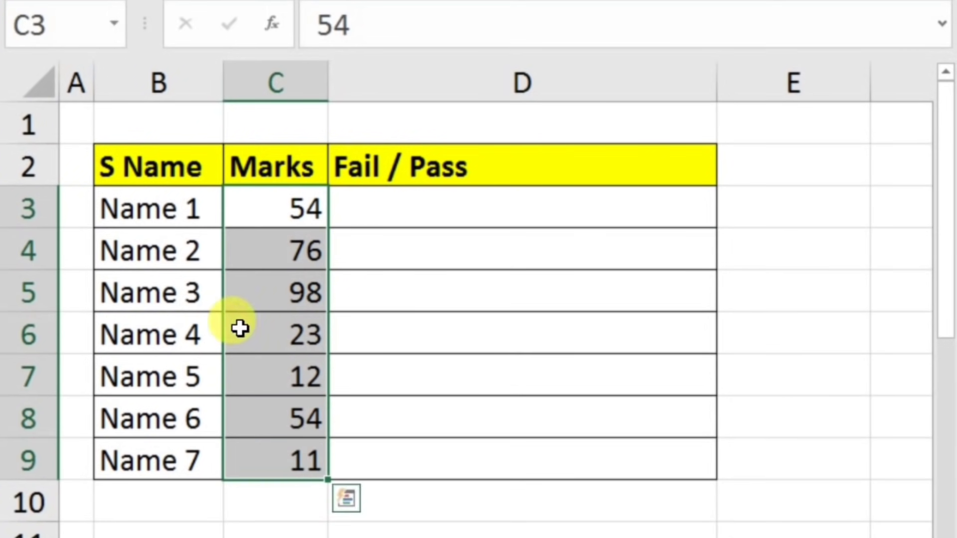
left_click(374, 209)
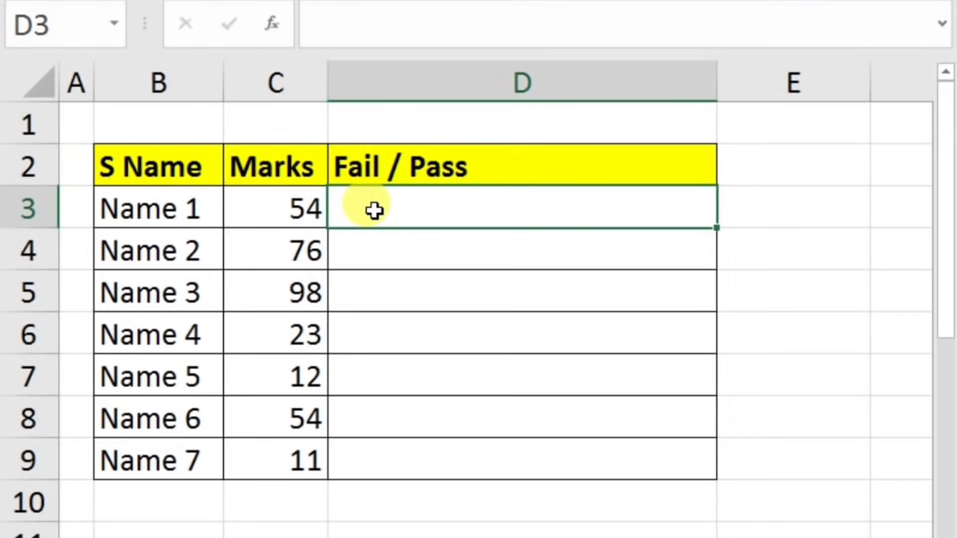
left_click(279, 205)
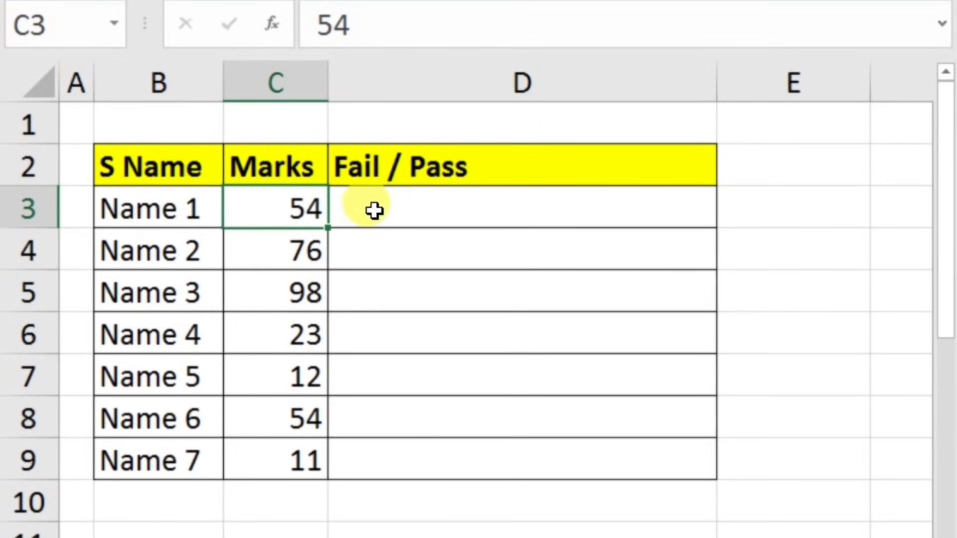
Step: Start an IF formula in cell D3 of the Fail / Pass column with the logical test C3<40
left_click(369, 210)
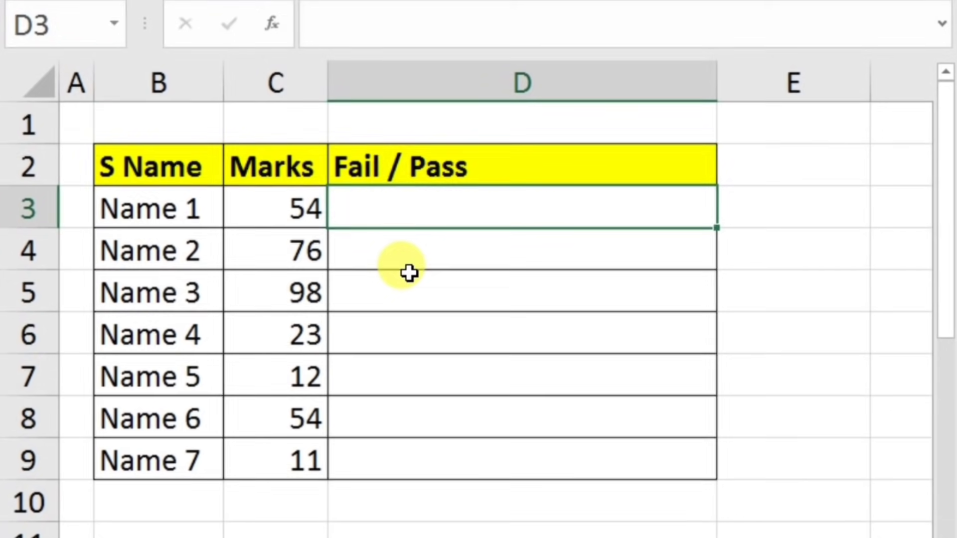
type("=if")
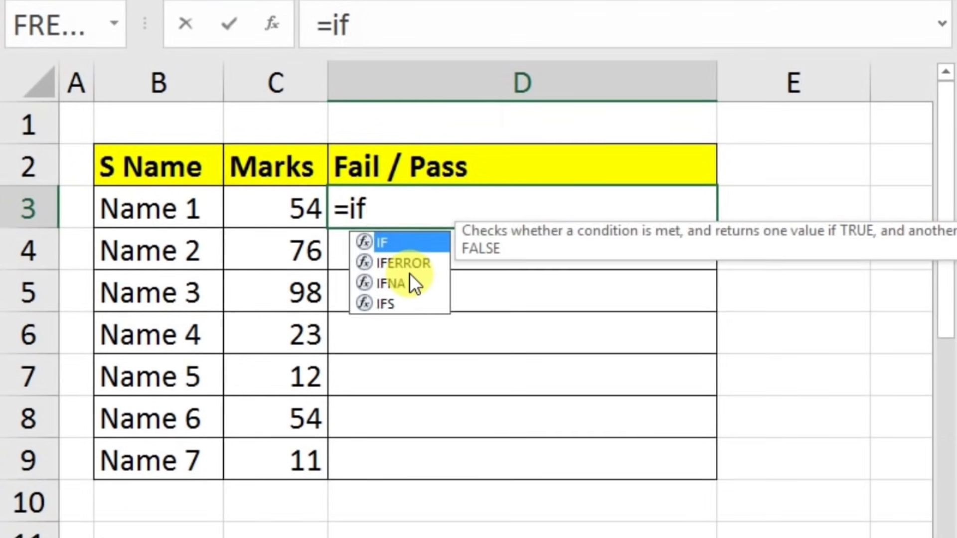
type("(")
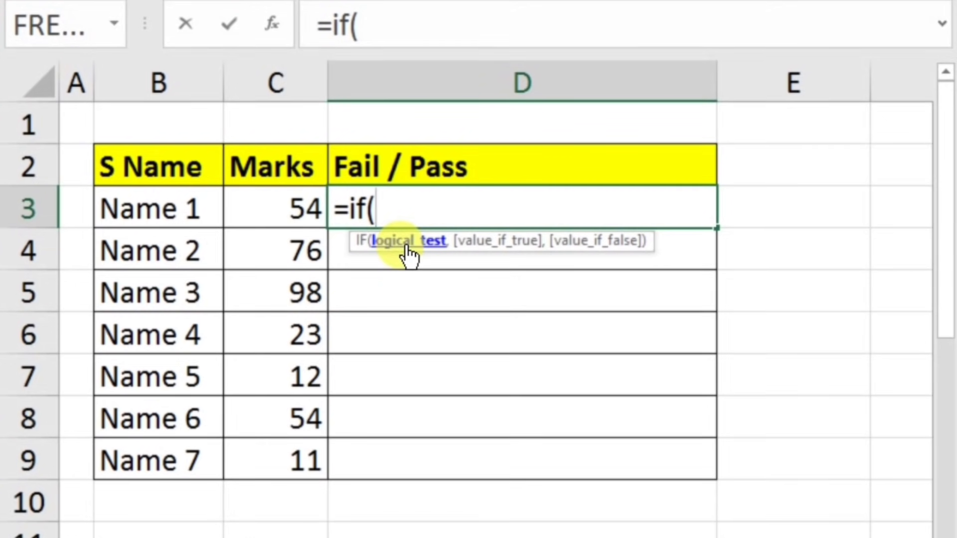
left_click(281, 222)
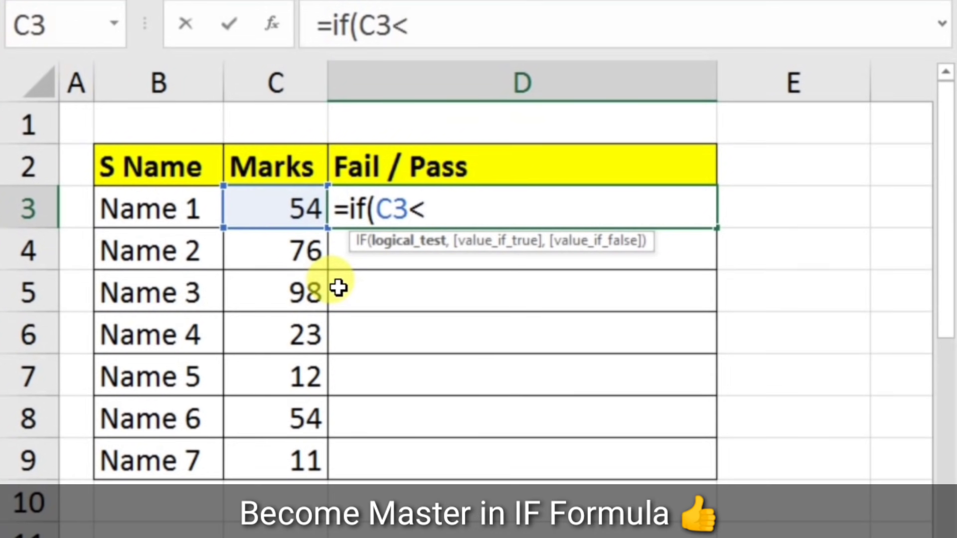
type("<40")
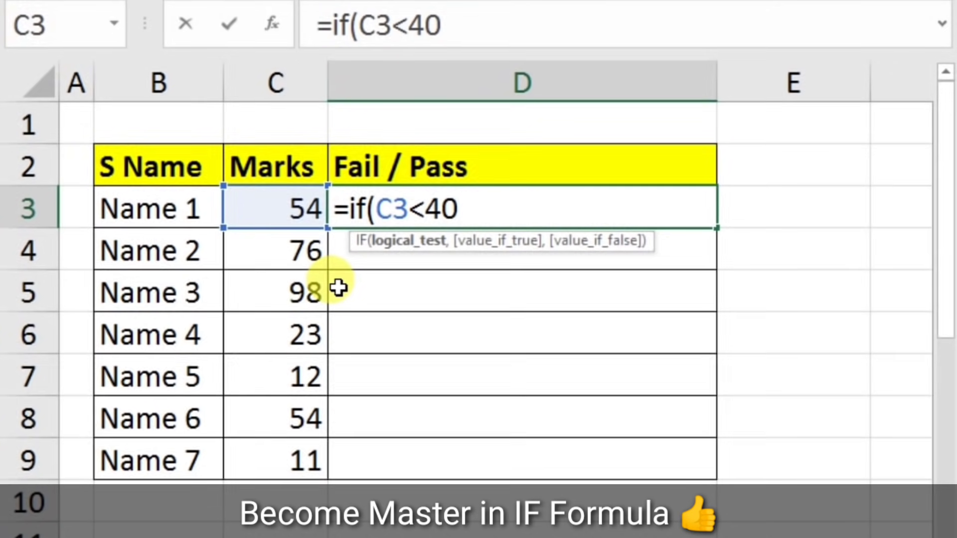
type(",")
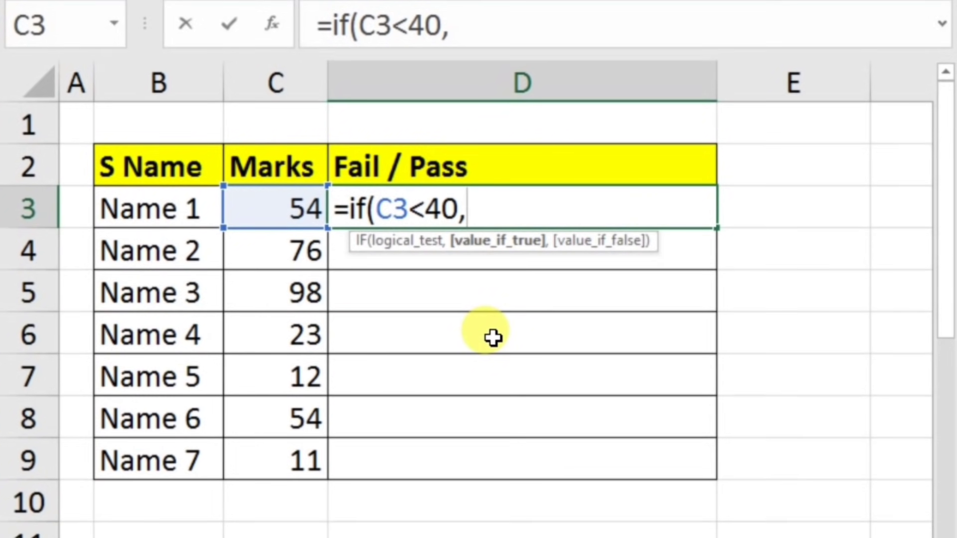
Step: Complete the formula with "fail" if true and "pass" if false, and fill it down the Fail / Pass column
type("\"")
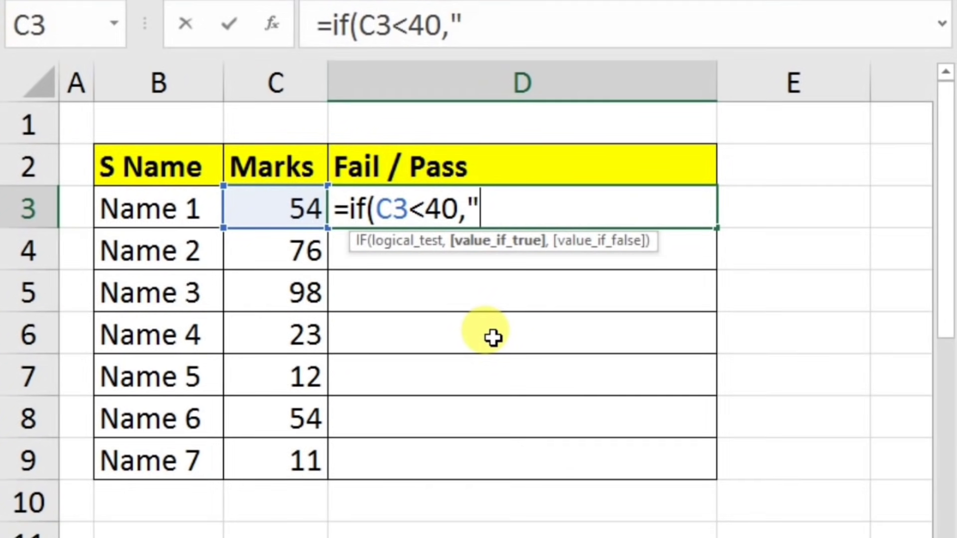
type("fail\"")
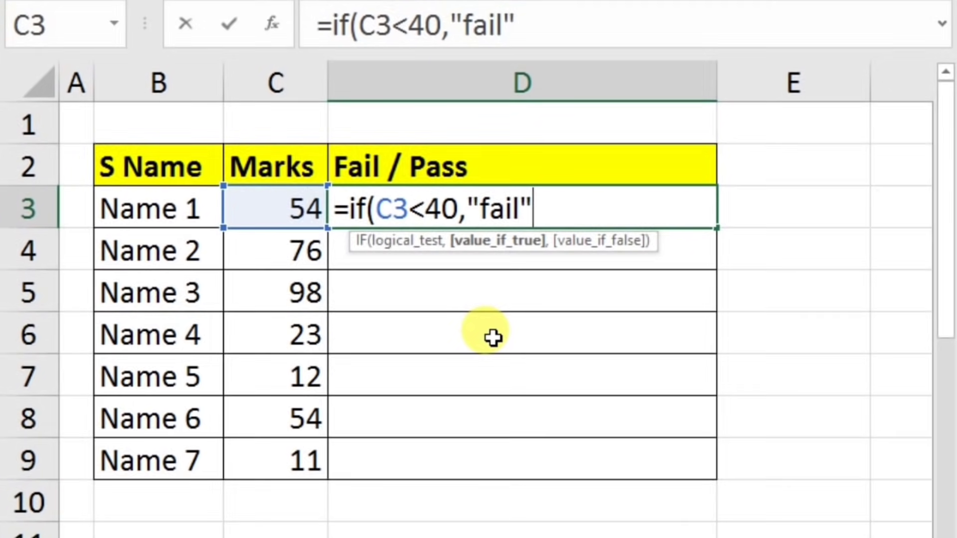
type(",")
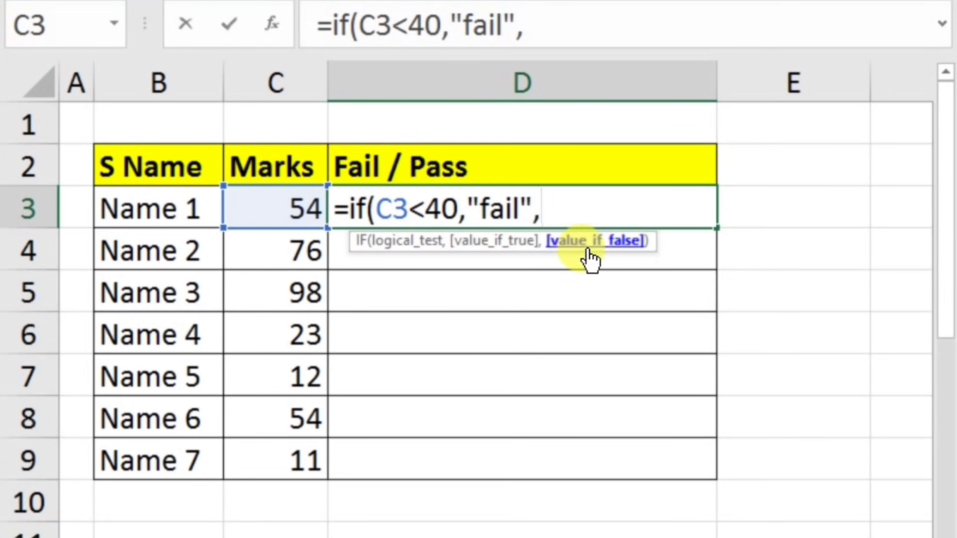
type("\"p")
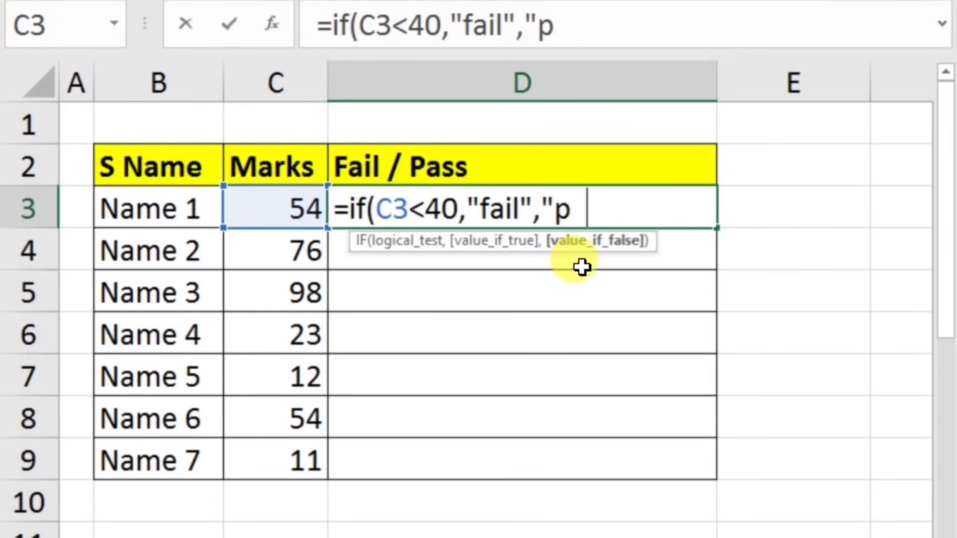
type("ass\")")
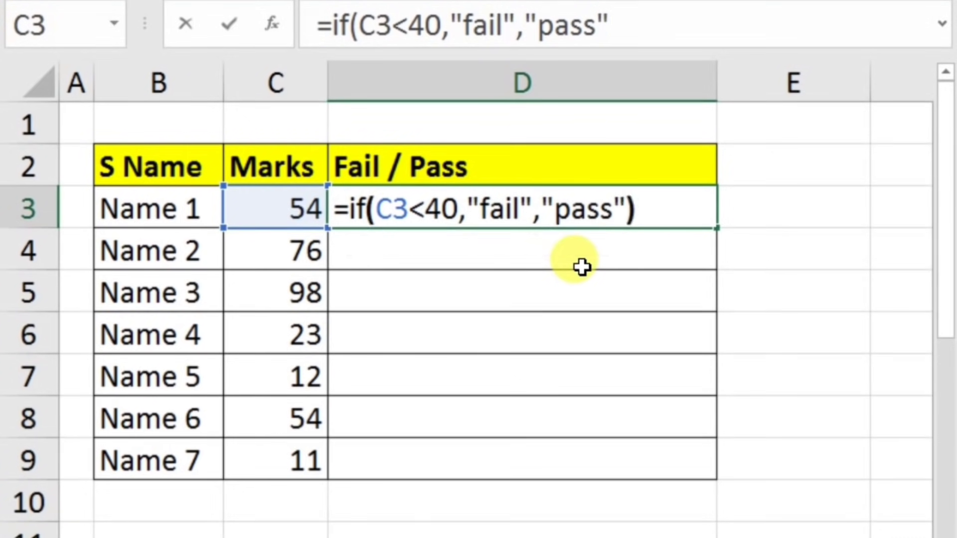
key("Return")
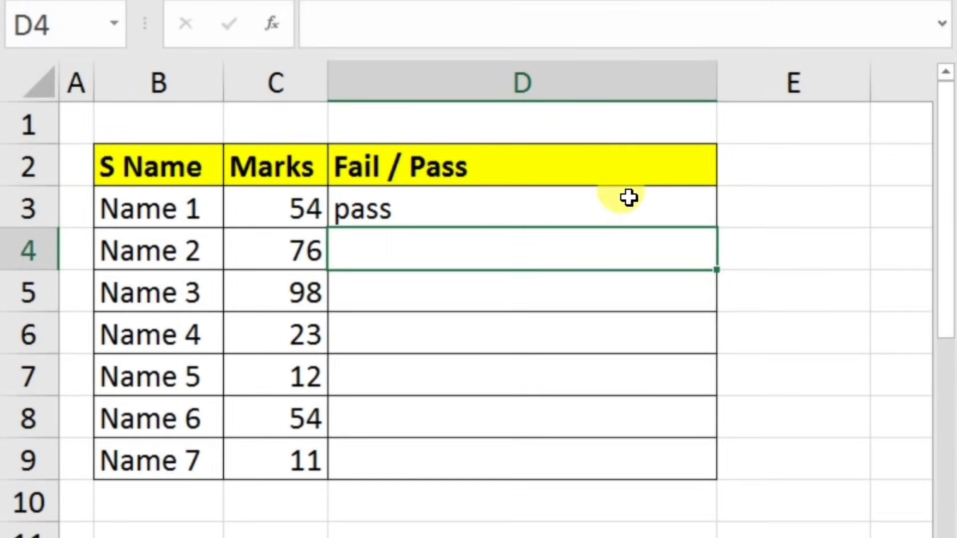
left_click(619, 205)
double_click(716, 228)
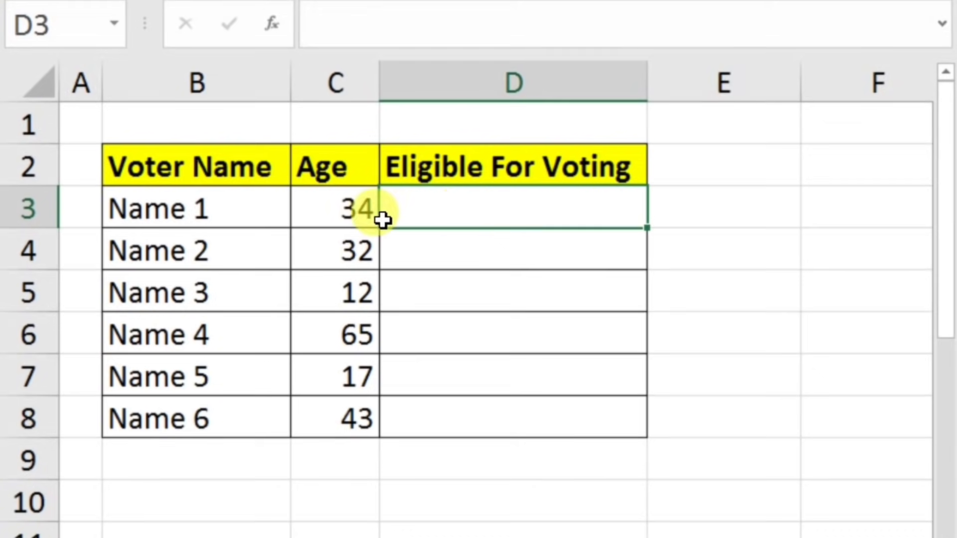
left_click(342, 215)
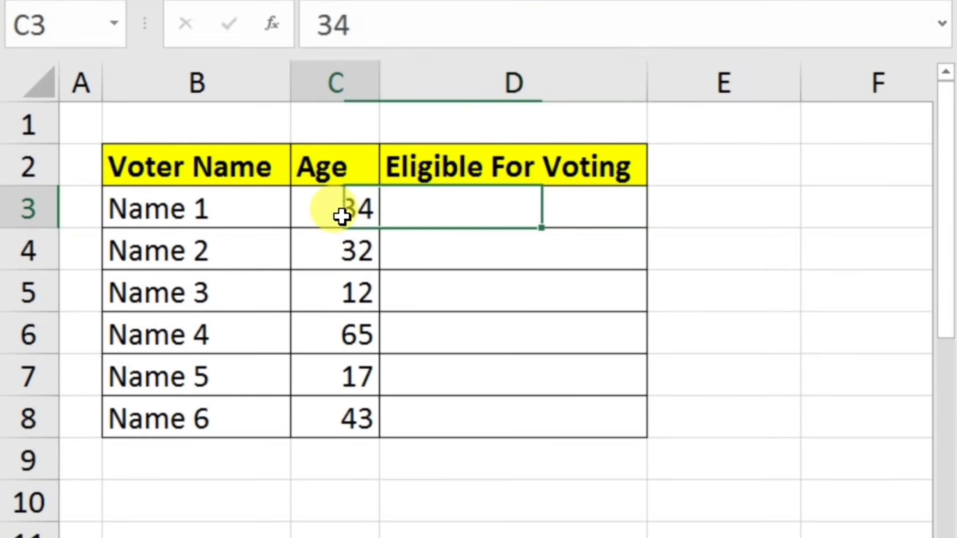
left_click(462, 210)
left_click(346, 220)
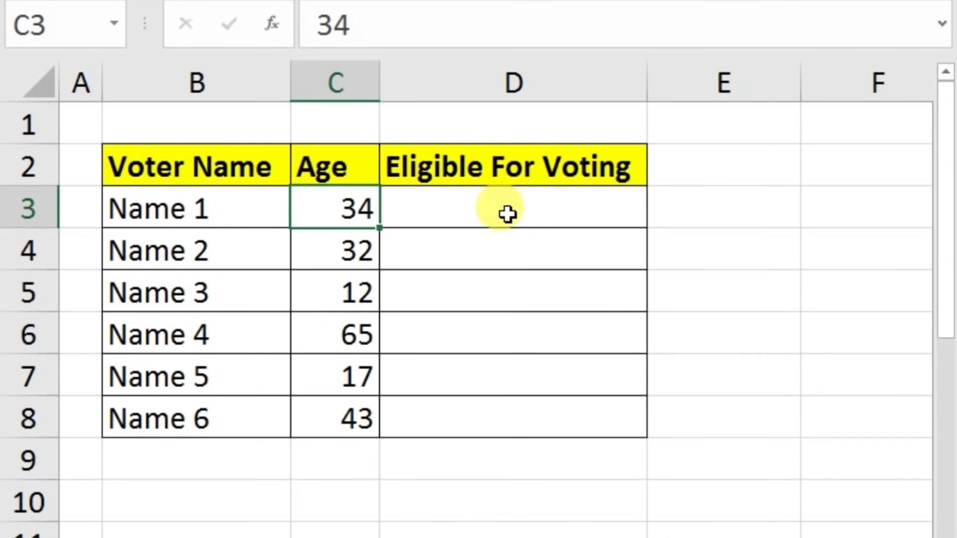
Step: Start an IF formula in cell D3 of the Eligible For Voting column with the logical test C3<18
left_click(455, 216)
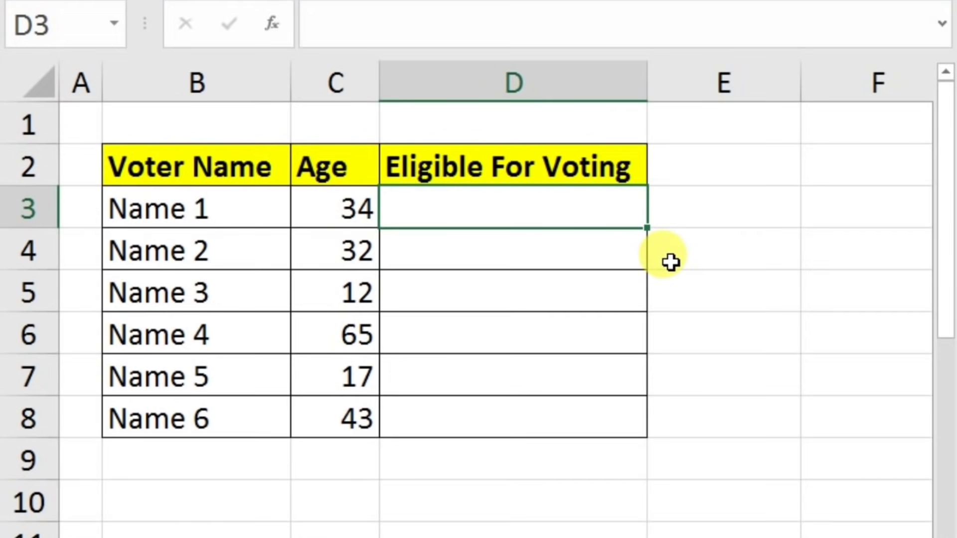
type("=i")
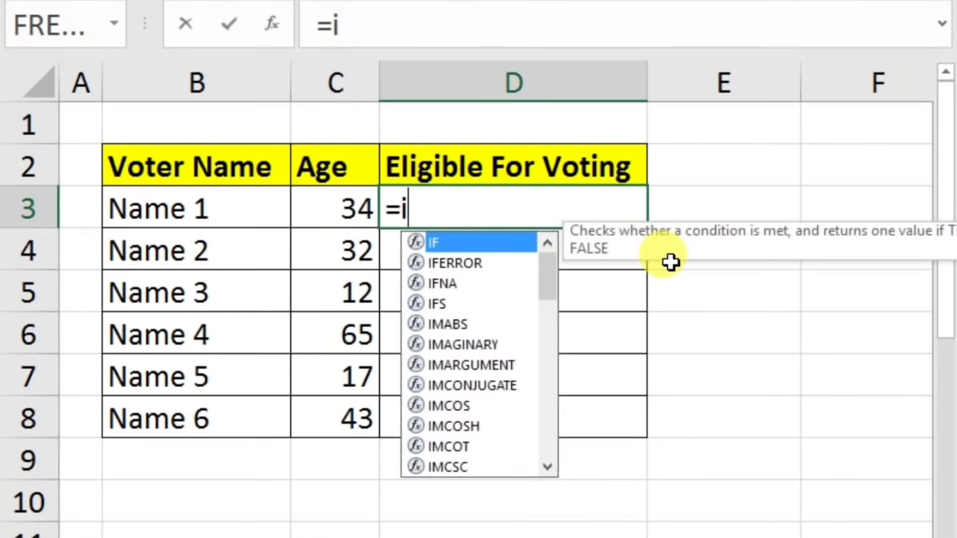
type("f(")
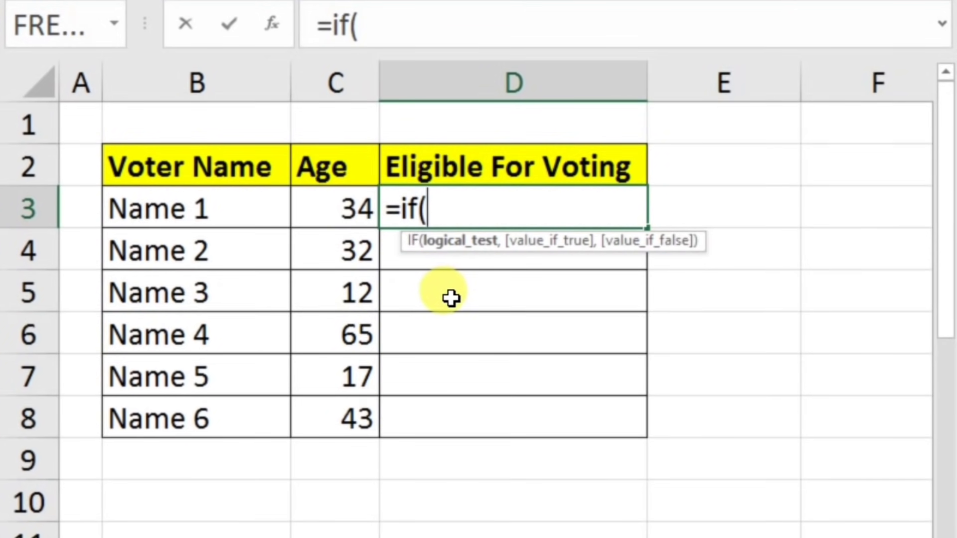
left_click(324, 210)
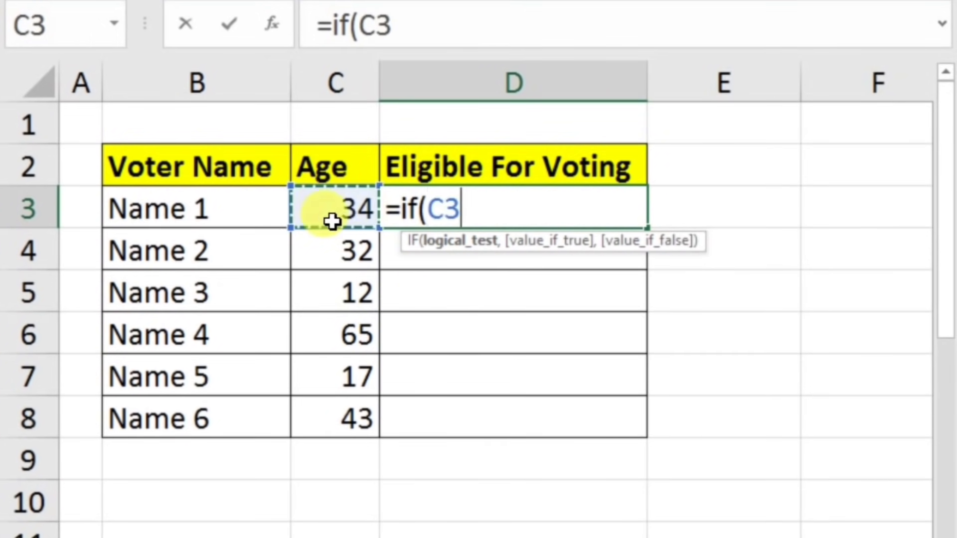
type("<1")
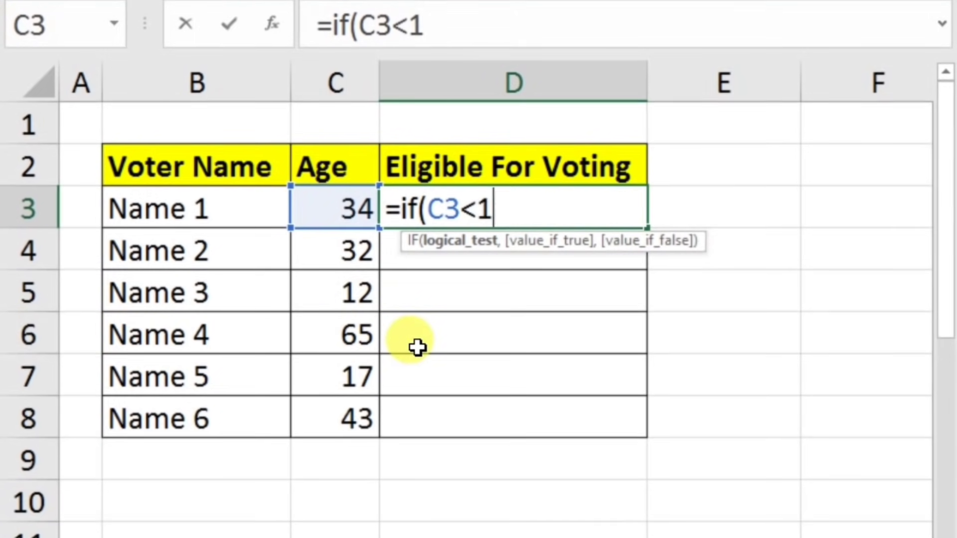
type("8,")
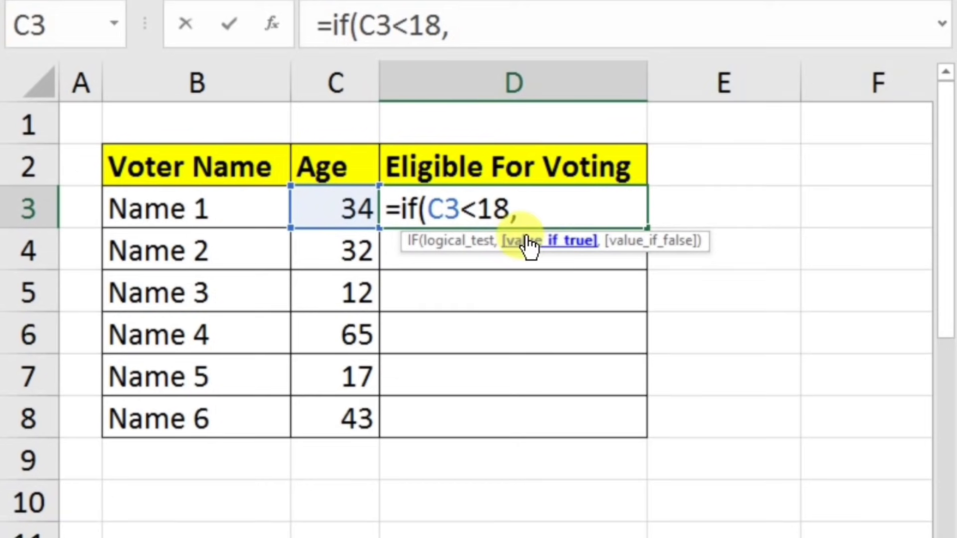
Step: Complete the formula with "no" if true and "yes" if false, and fill it down the Eligible For Voting column to row 8
type("\"no")
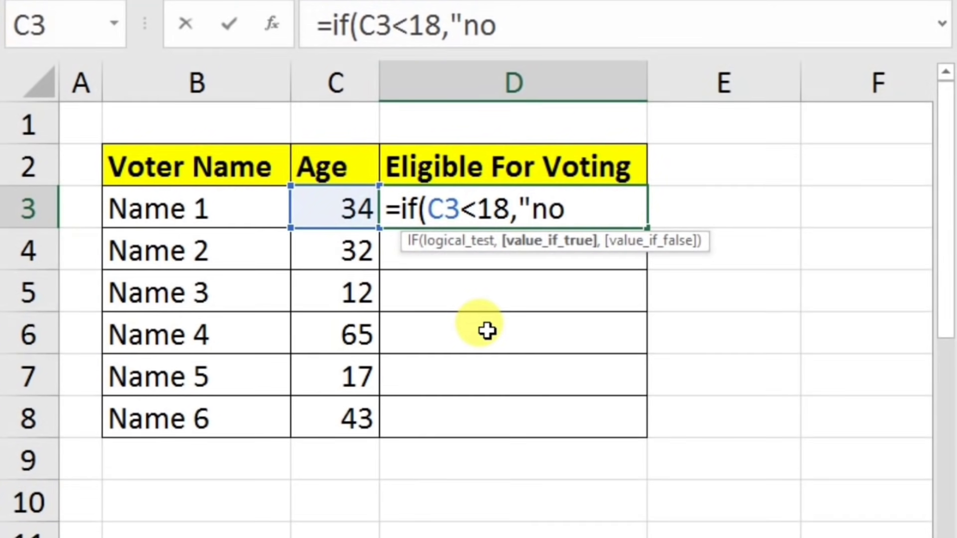
type("\",")
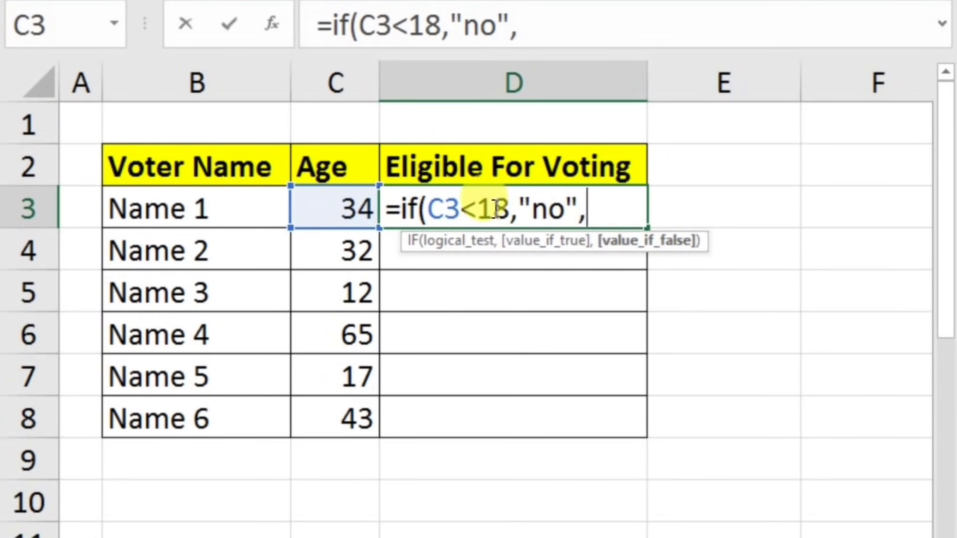
type("\"yes\"")
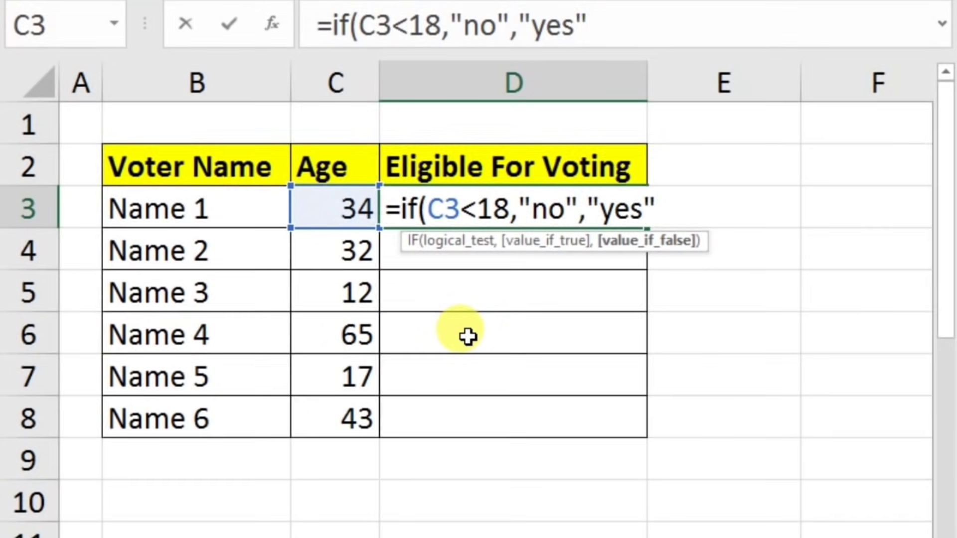
type(")")
key("Return")
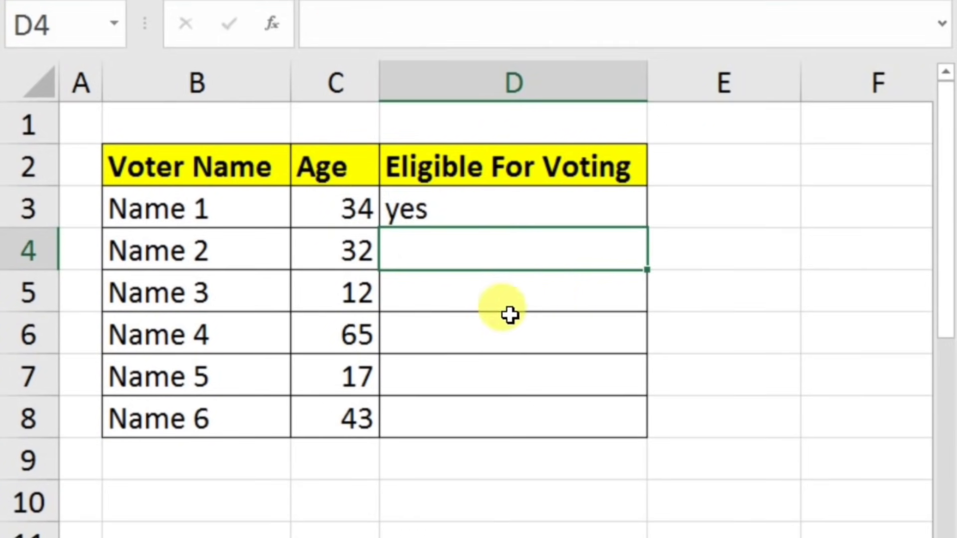
left_click(624, 218)
left_click_drag(647, 228, 610, 409)
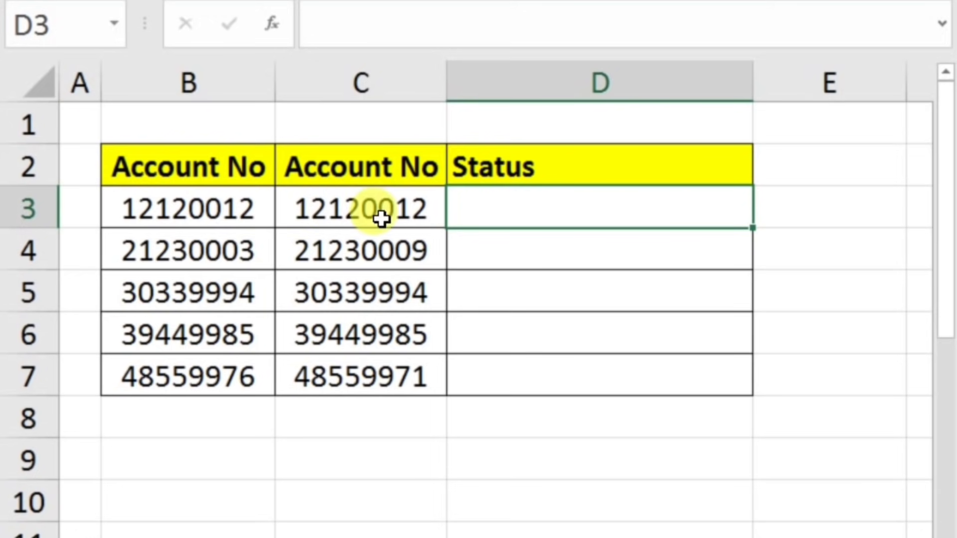
Step: Compare the paired account numbers in columns B and C for rows 3 and 4
left_click(254, 214)
left_click(314, 215)
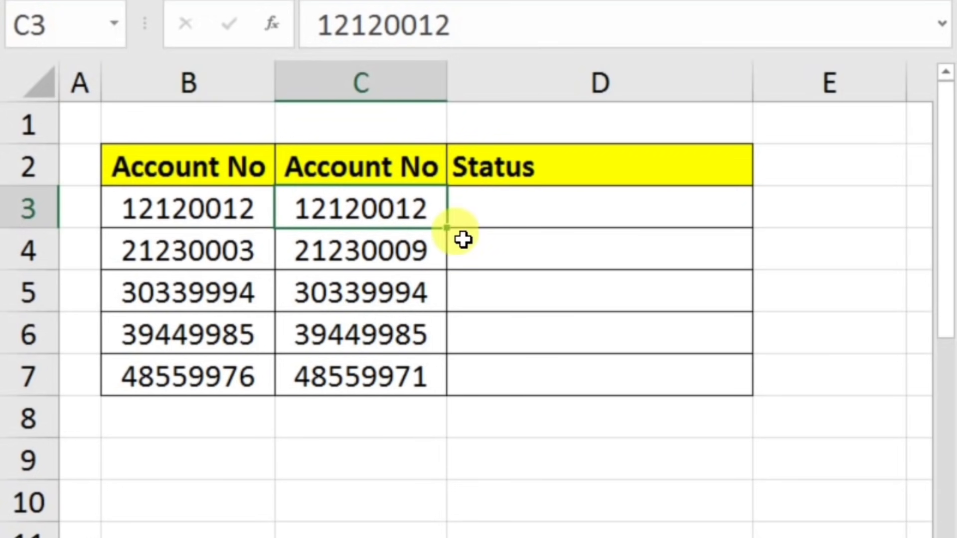
left_click(527, 212)
left_click(264, 219)
left_click(347, 205)
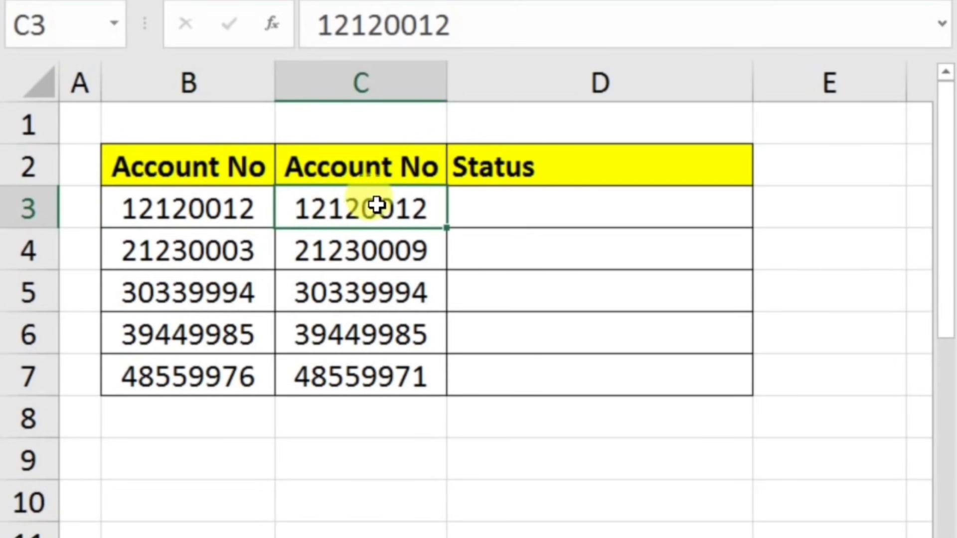
left_click(507, 214)
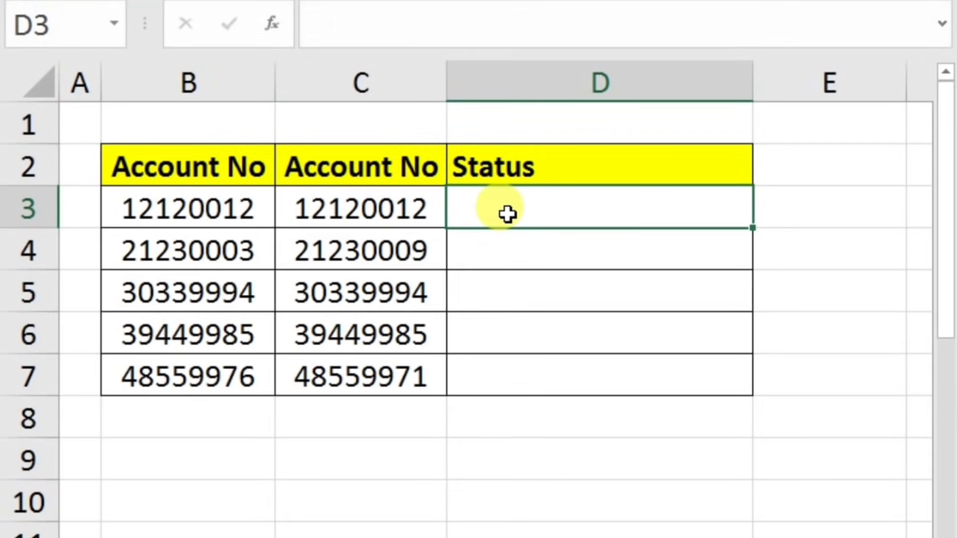
left_click(252, 244)
left_click(316, 249)
left_click(263, 254)
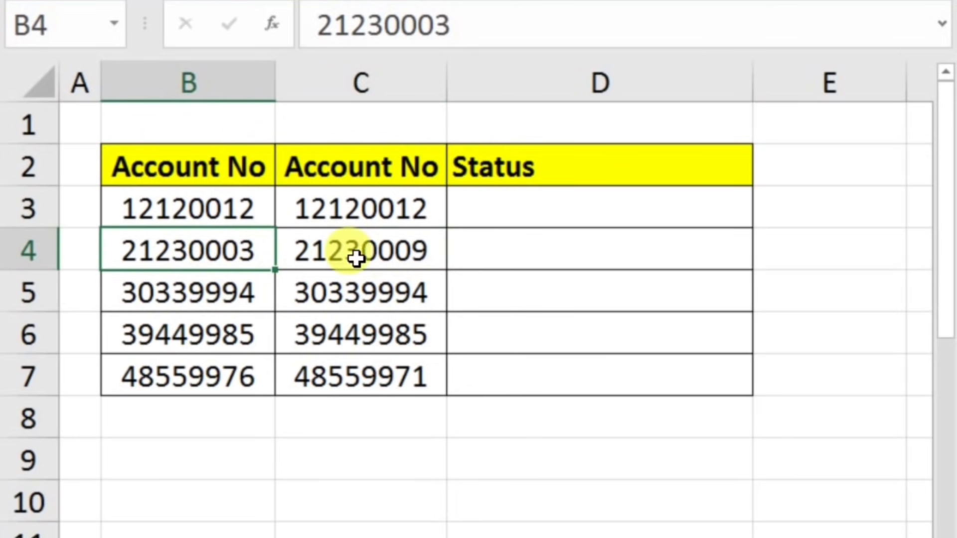
left_click(523, 248)
Step: Start an IF formula in cell D3 of the Status column with the logical test C3=B3
left_click(501, 203)
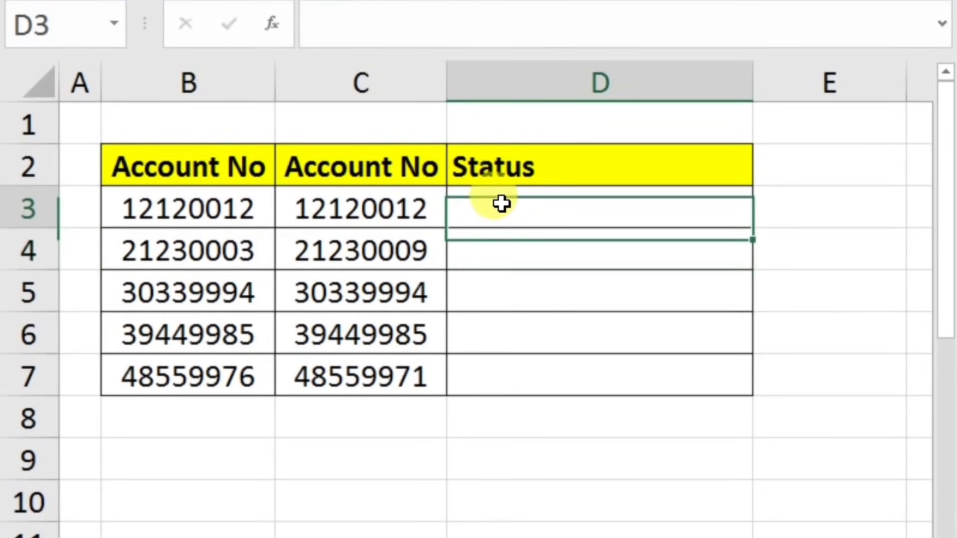
type("=i")
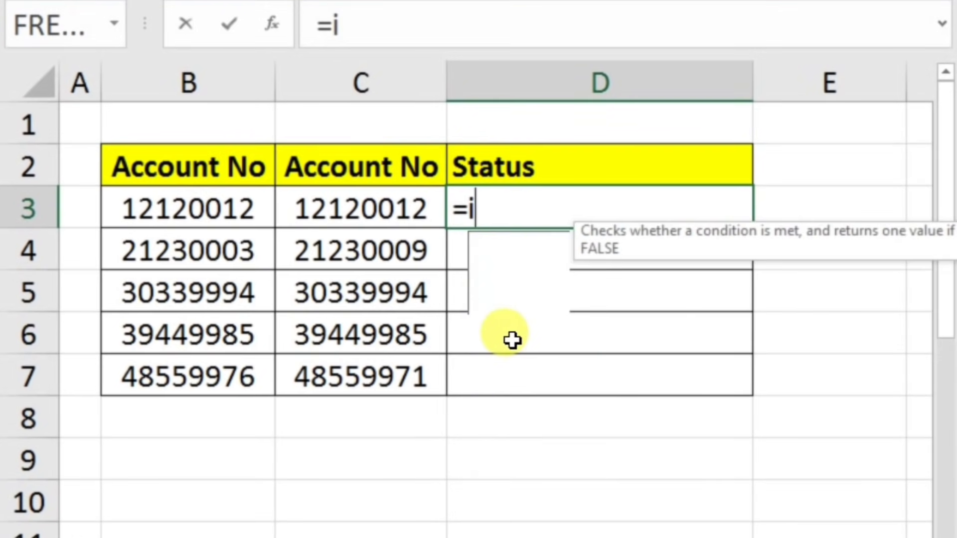
type("f(")
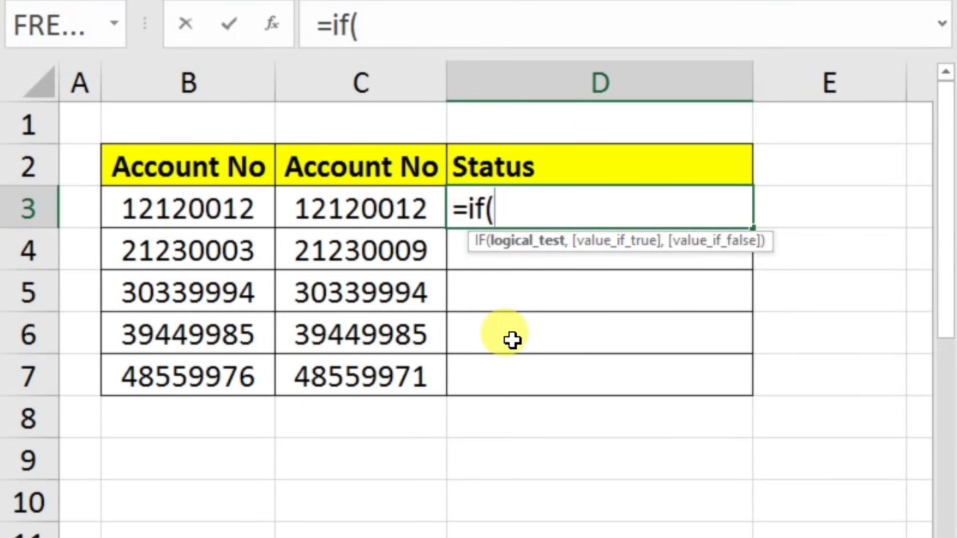
left_click(347, 211)
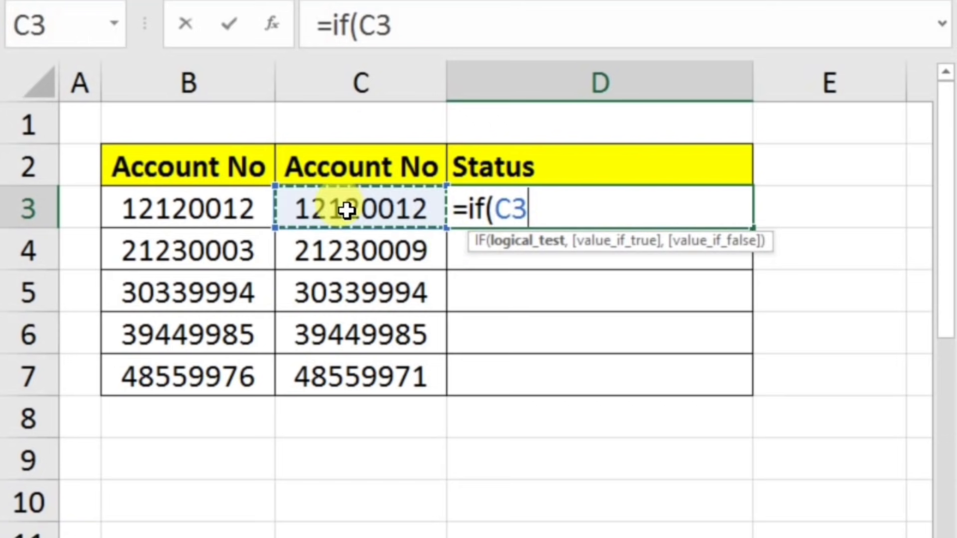
left_click(229, 202)
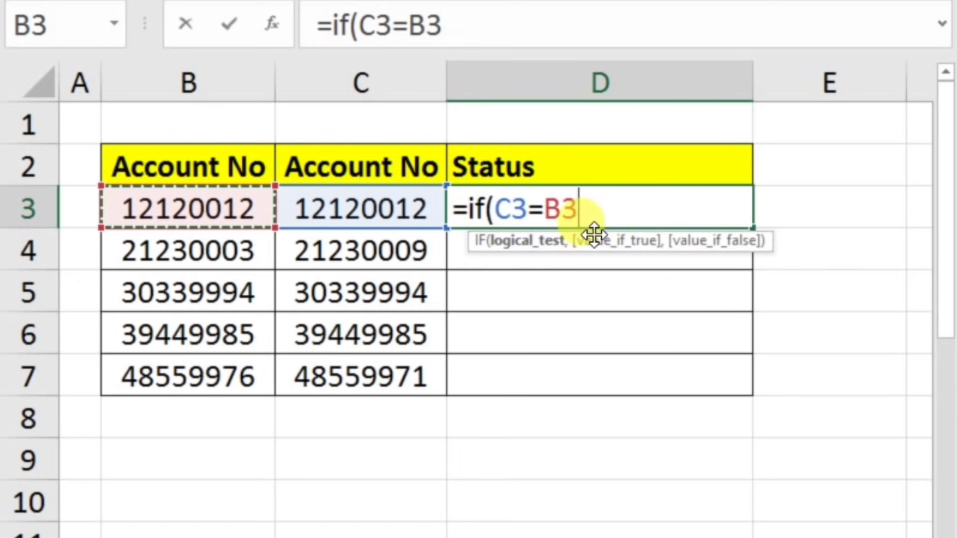
Step: Complete the formula with empty text if true and "doesn’t match" if false, and fill it down the Status column to row 7
type(",")
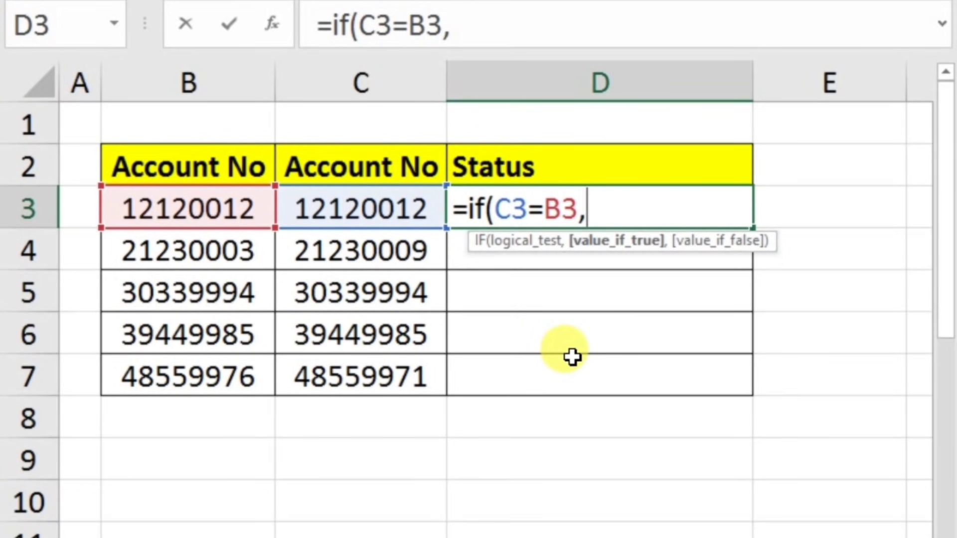
type("\"")
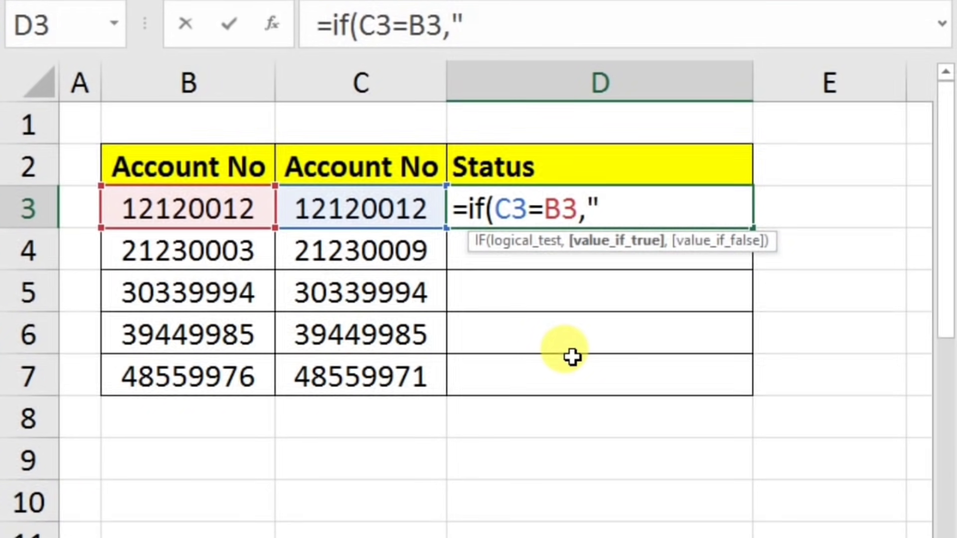
type("\",")
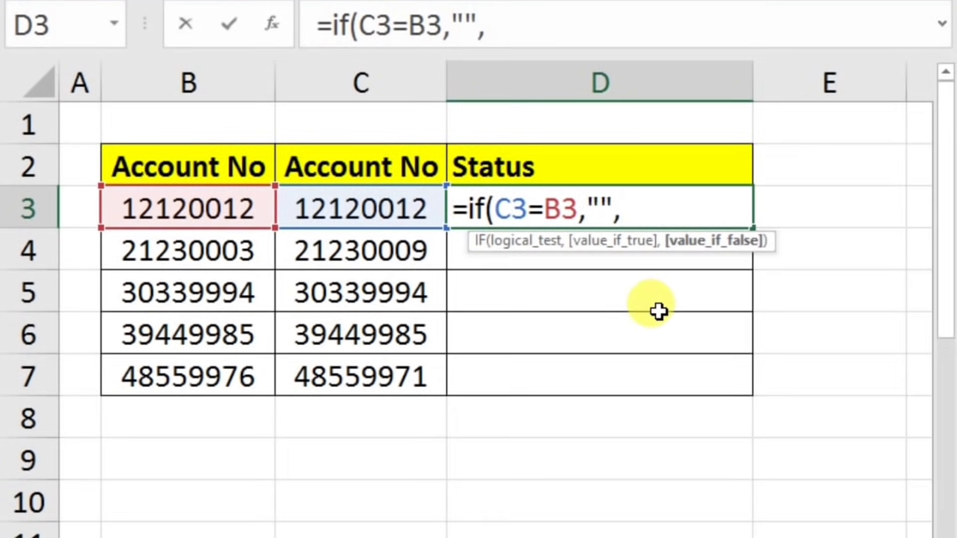
type("\"doesn’t")
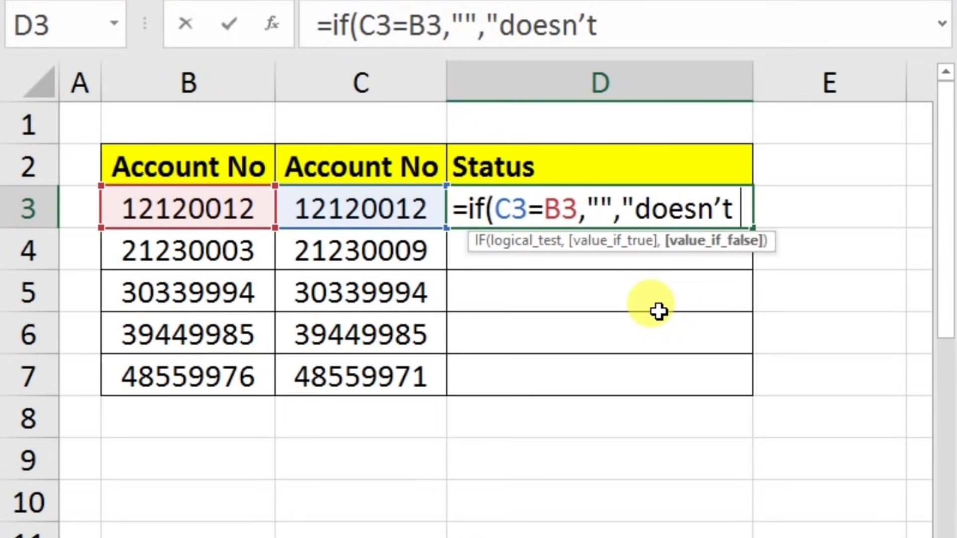
type("'t match\")")
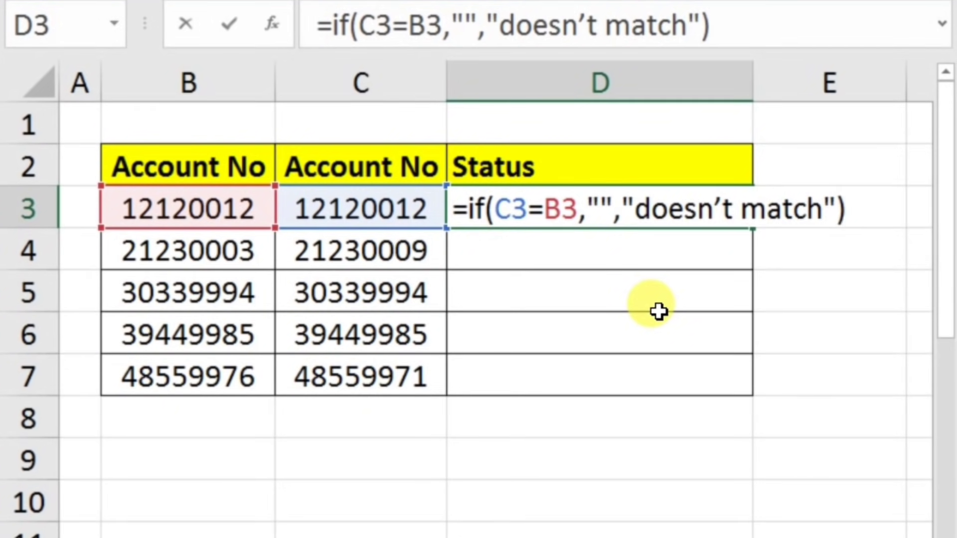
key("Return")
left_click(694, 212)
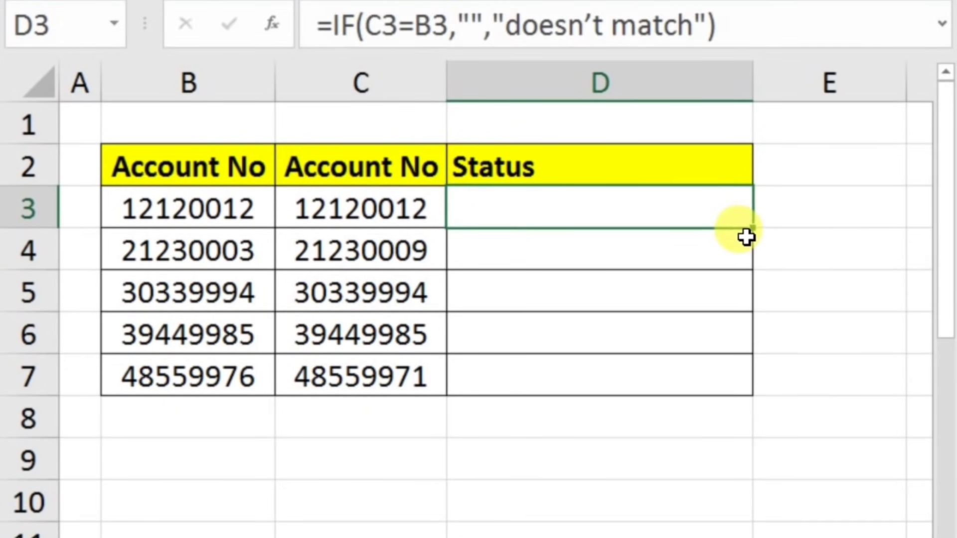
left_click_drag(757, 231, 742, 394)
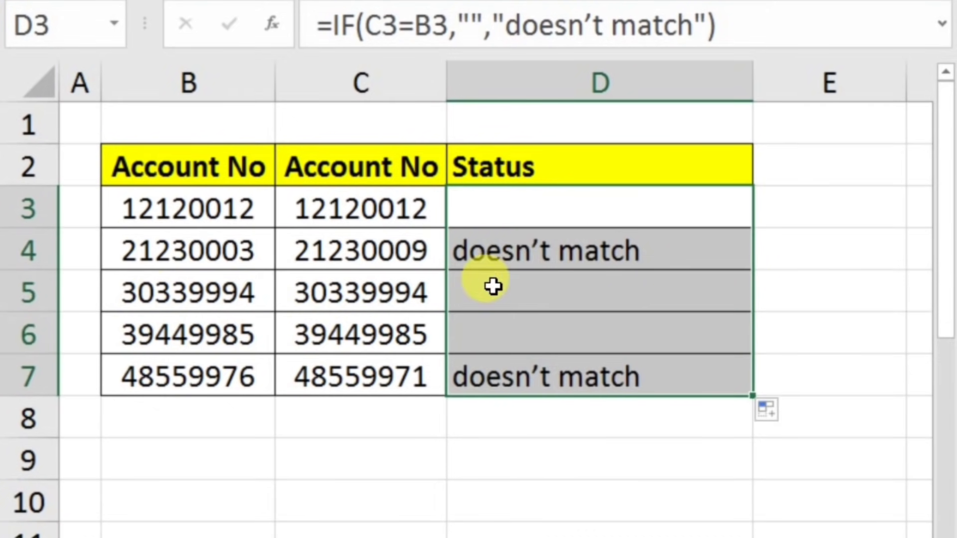
Step: Check the Status results in rows 4 and 7 against their paired account numbers
left_click(159, 250)
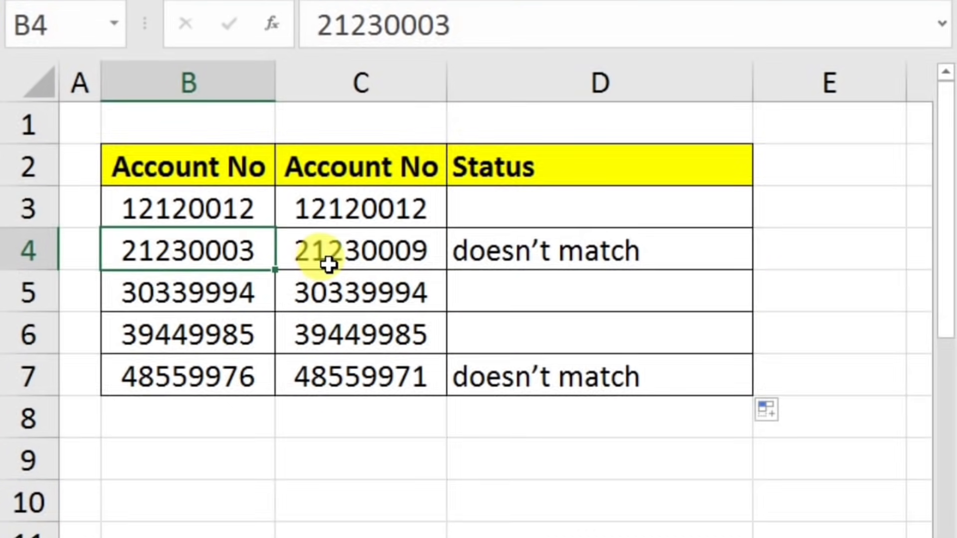
left_click(618, 250)
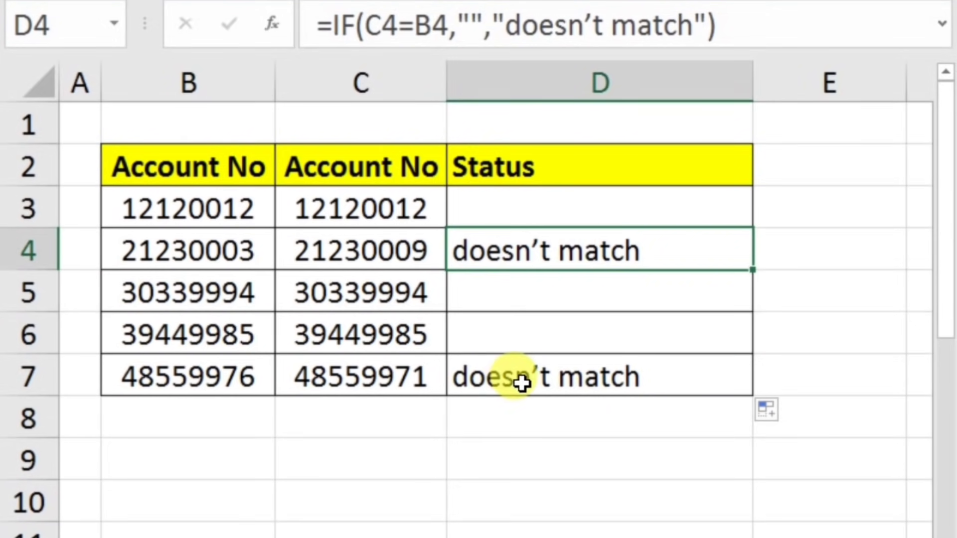
left_click(486, 381)
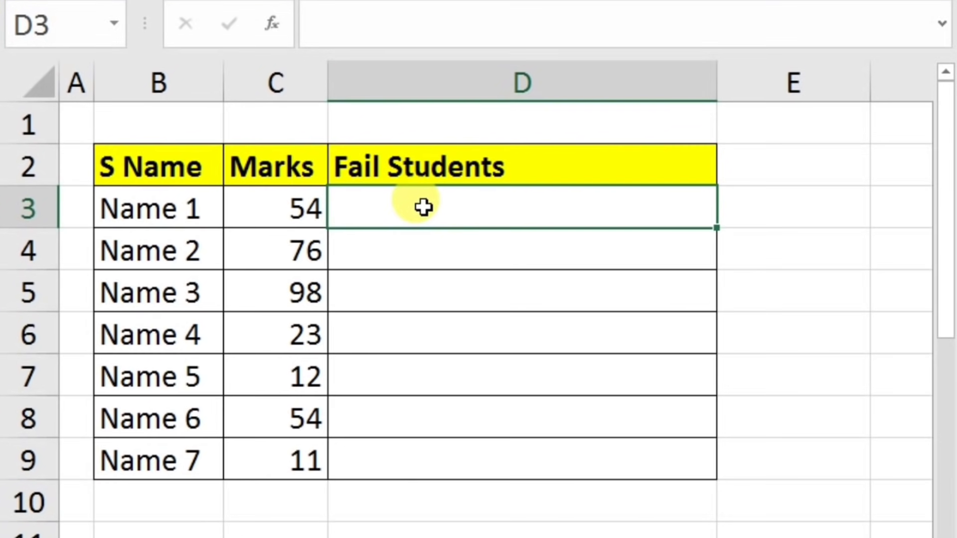
Step: Start an IF formula in cell D3 of the Fail Students column with the logical test C3<40
left_click(269, 209)
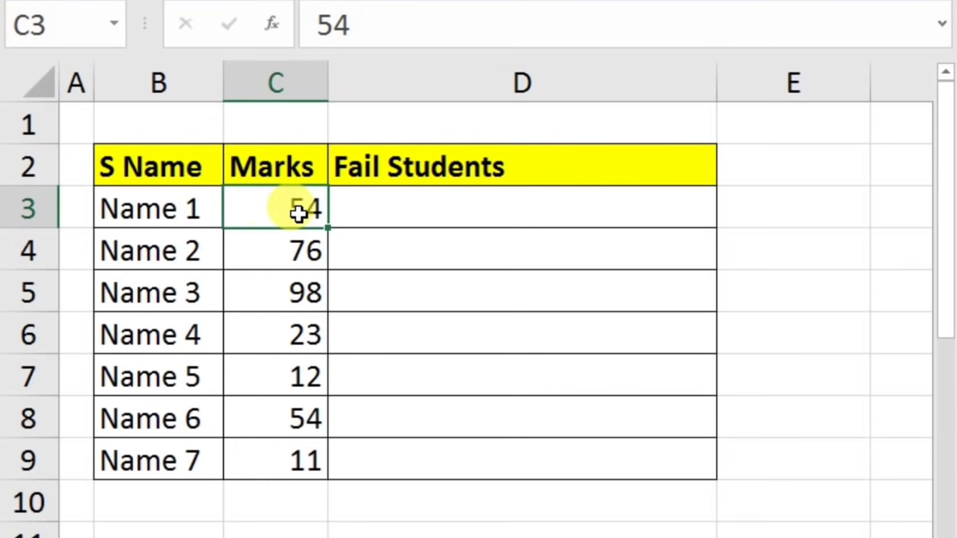
left_click(141, 205)
left_click(421, 208)
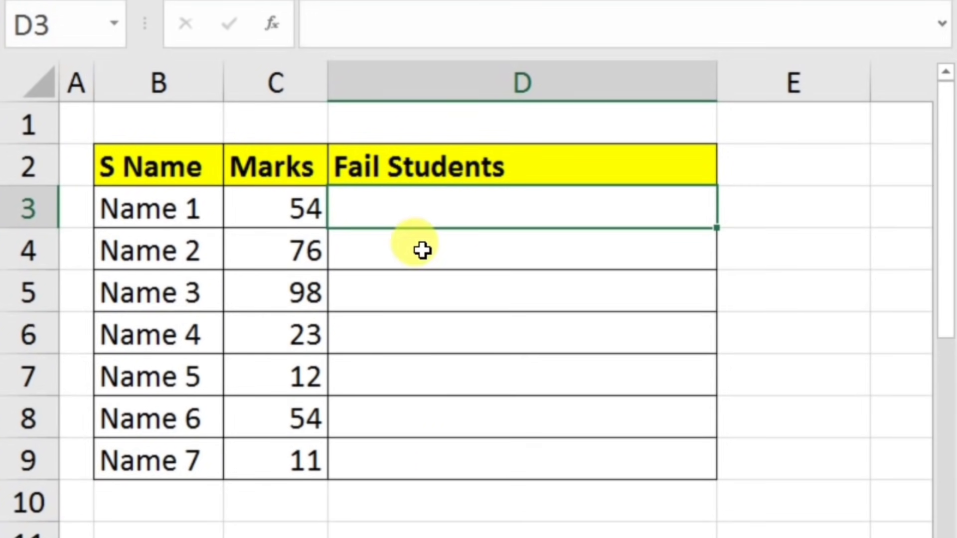
type("=i")
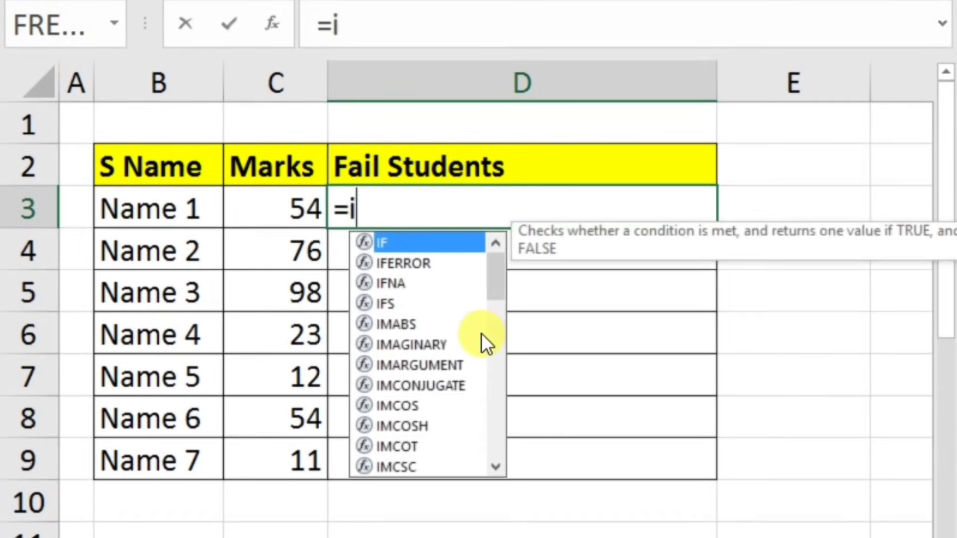
type("f(")
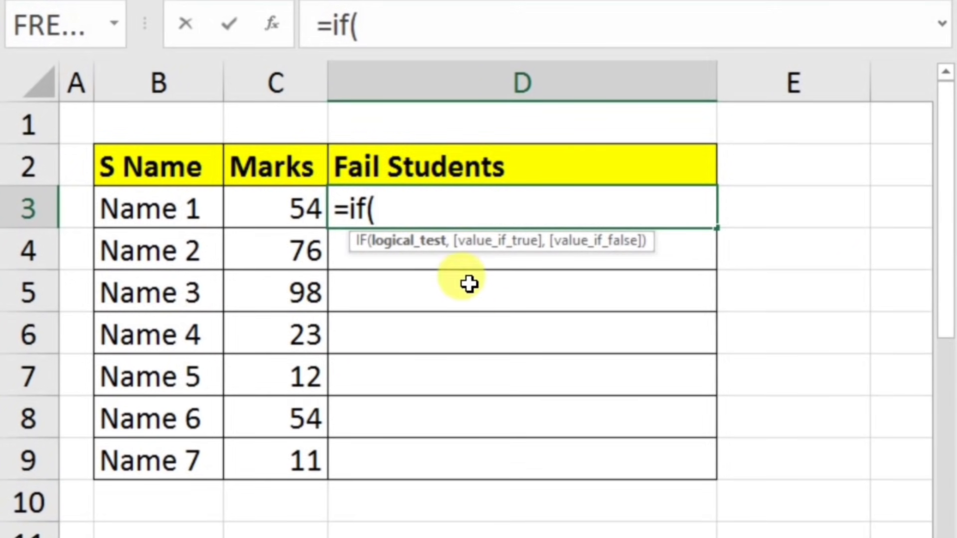
left_click(274, 207)
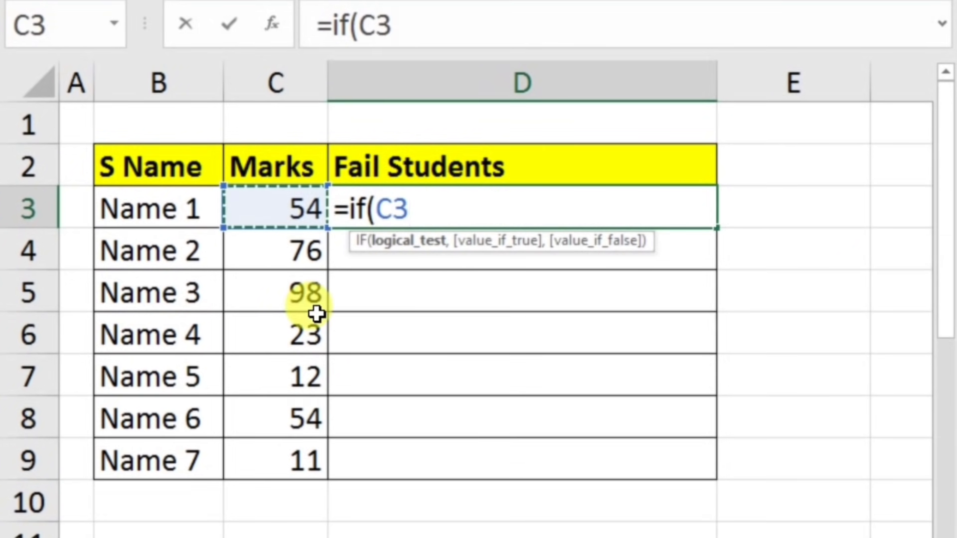
type("<40,")
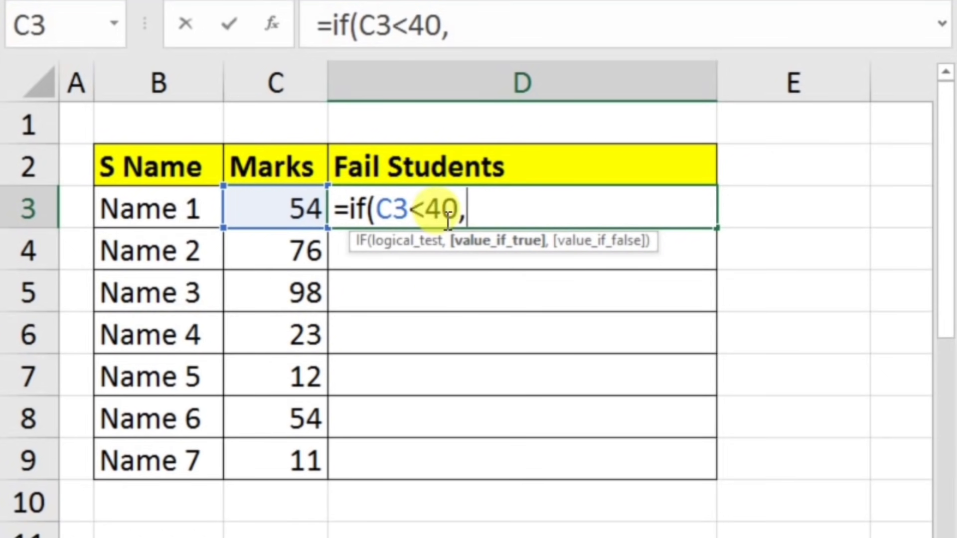
Step: Complete the formula with B3 if true and empty text if false, and fill it down the Fail Students column to row 9
left_click(163, 203)
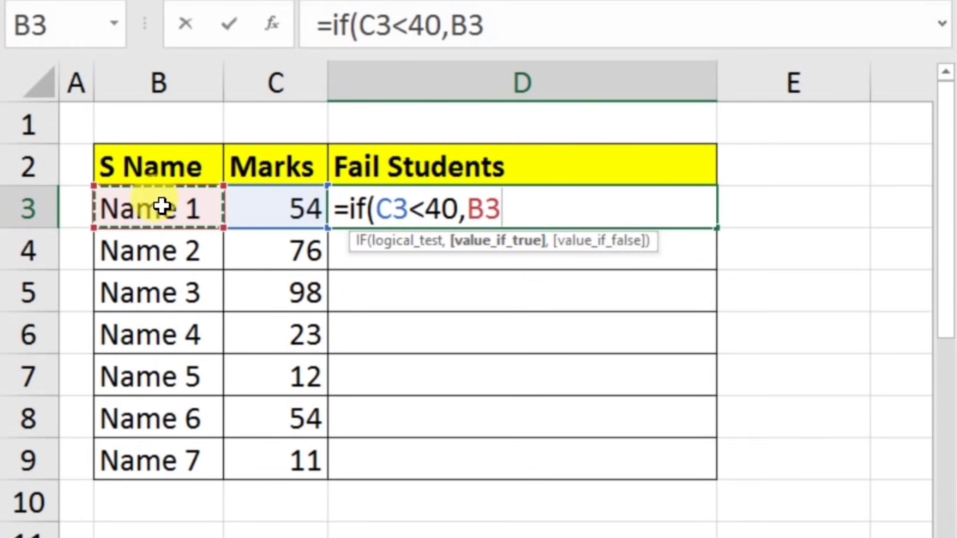
type(",")
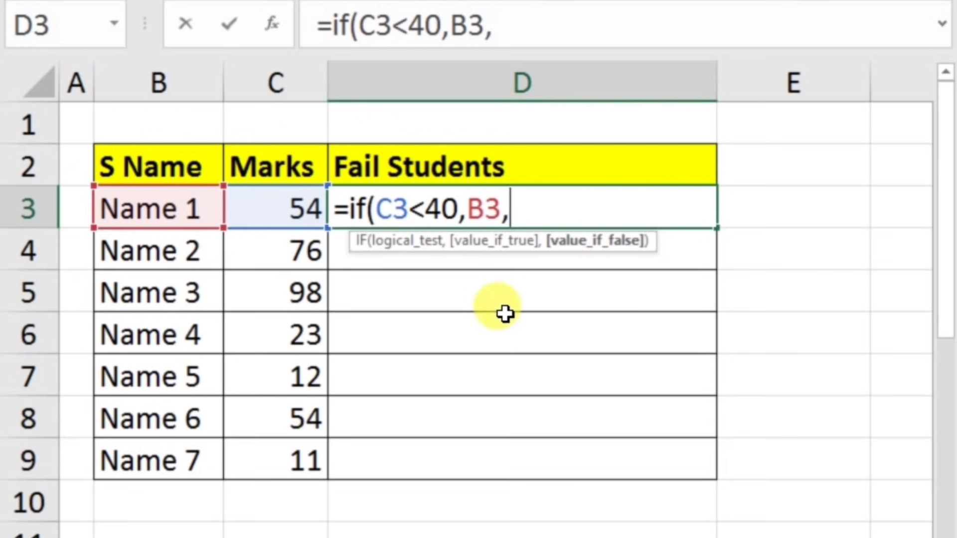
type("\"\")")
key("Return")
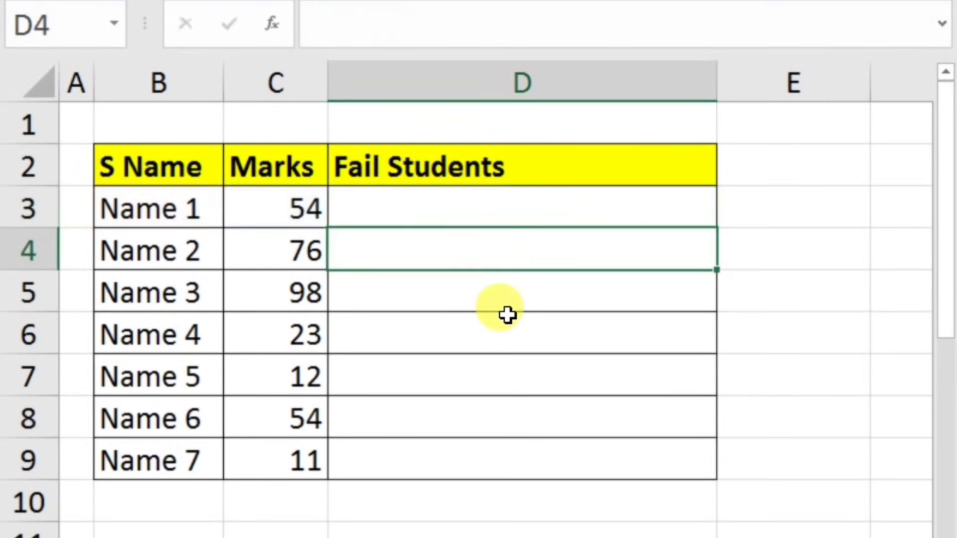
left_click(683, 207)
double_click(717, 230)
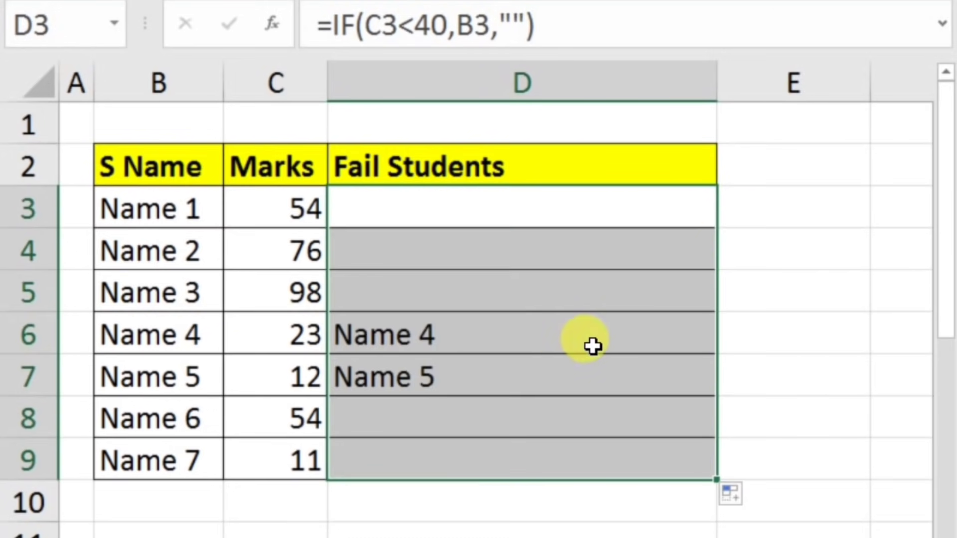
Step: Review the Fail Students results against the student names and marks
left_click(406, 342)
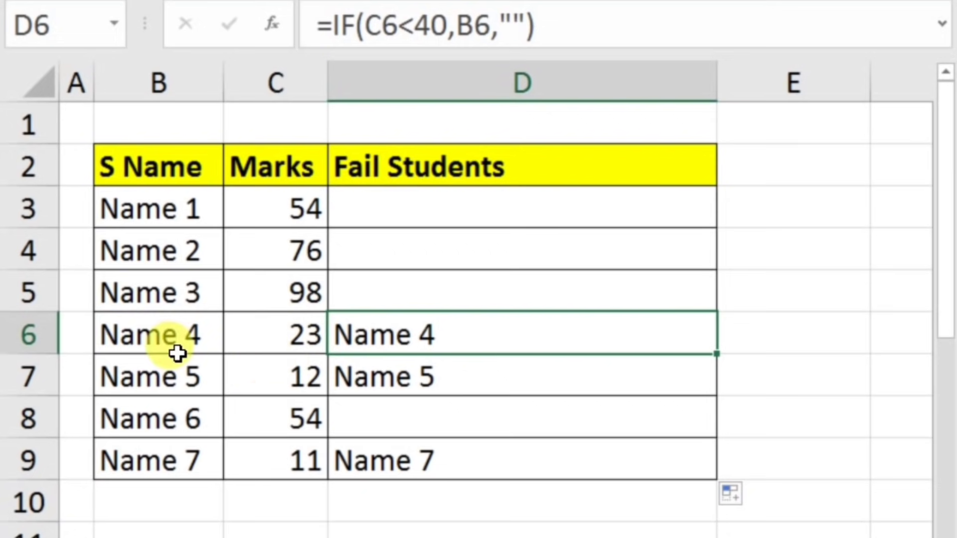
left_click(394, 448)
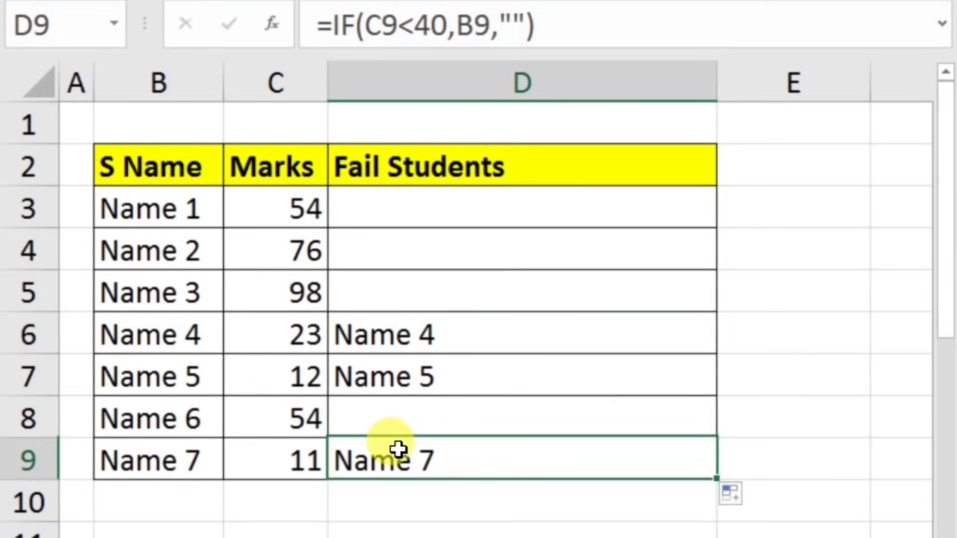
left_click_drag(424, 205, 395, 446)
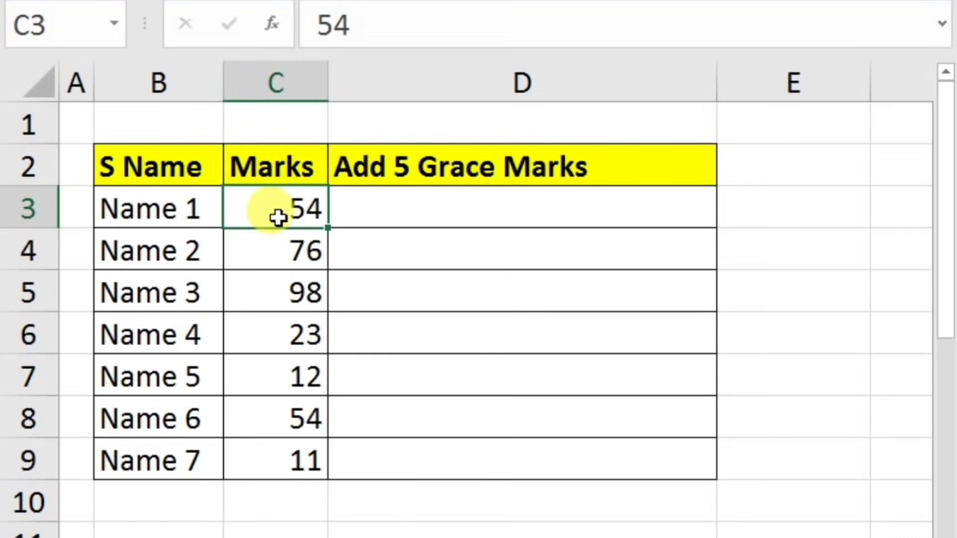
Step: Start an IF formula in cell D3 of the Add 5 Grace Marks column that tests C3<40 and returns C3+5 if true
left_click(412, 207)
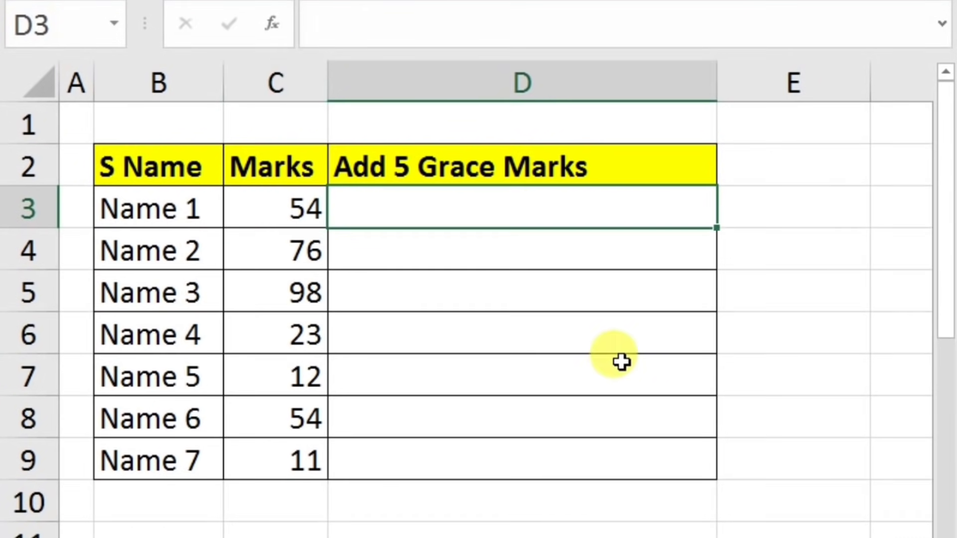
type("=if(")
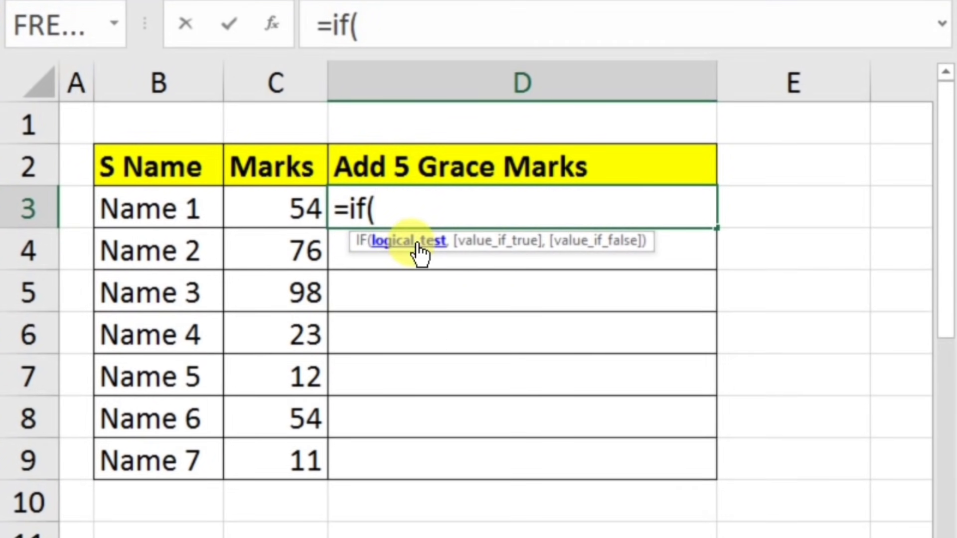
left_click(294, 208)
type("<40,C3")
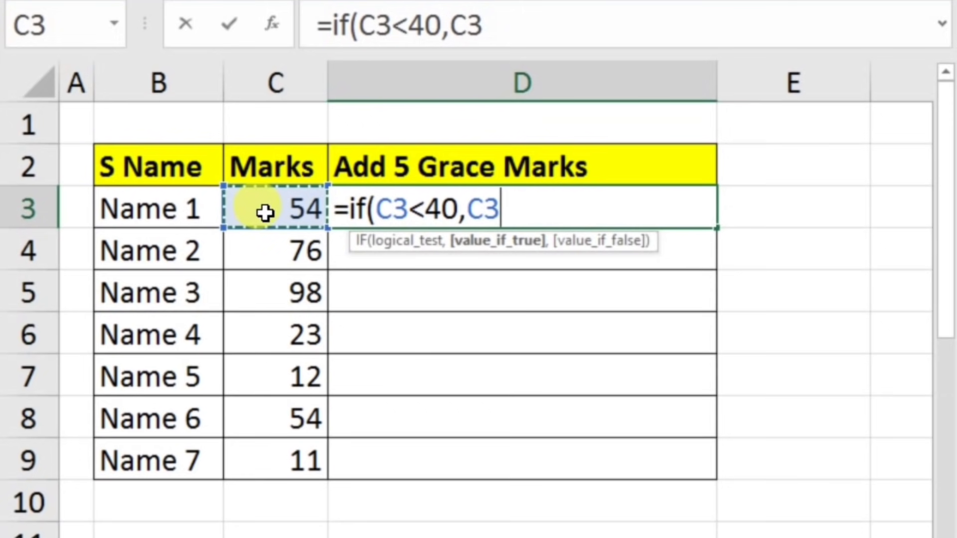
type("+5,")
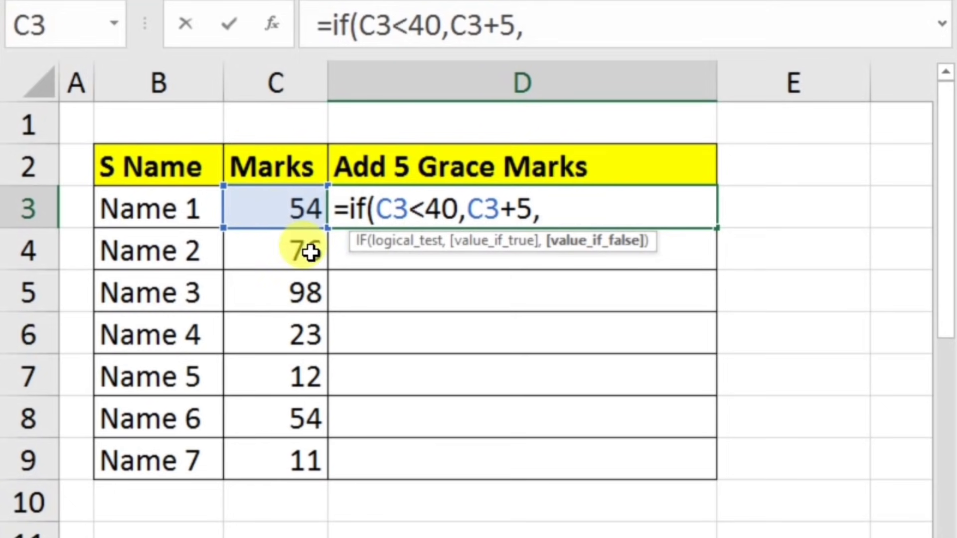
Step: Complete the formula with empty text if false, and fill it down the Add 5 Grace Marks column to row 9
type("\"")
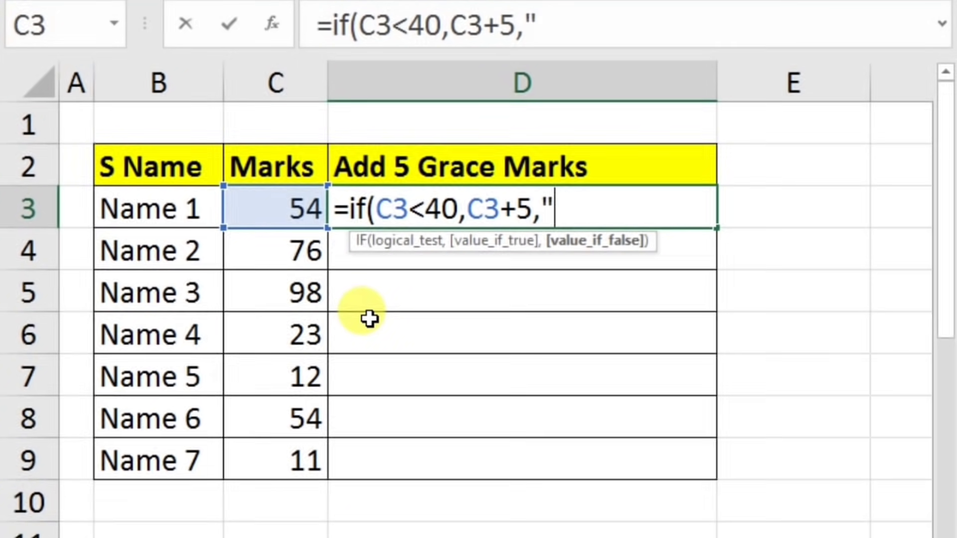
type("\")")
key("Return")
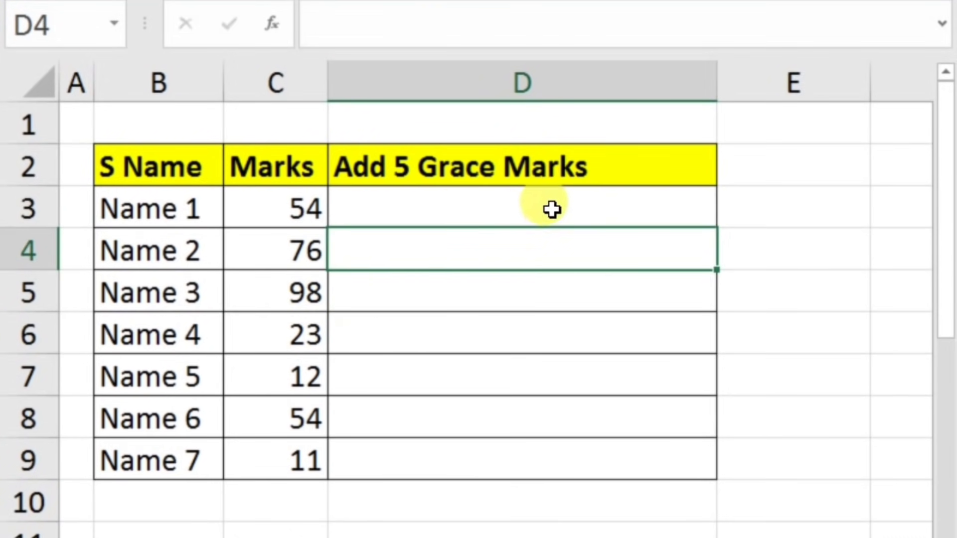
left_click(538, 209)
double_click(720, 230)
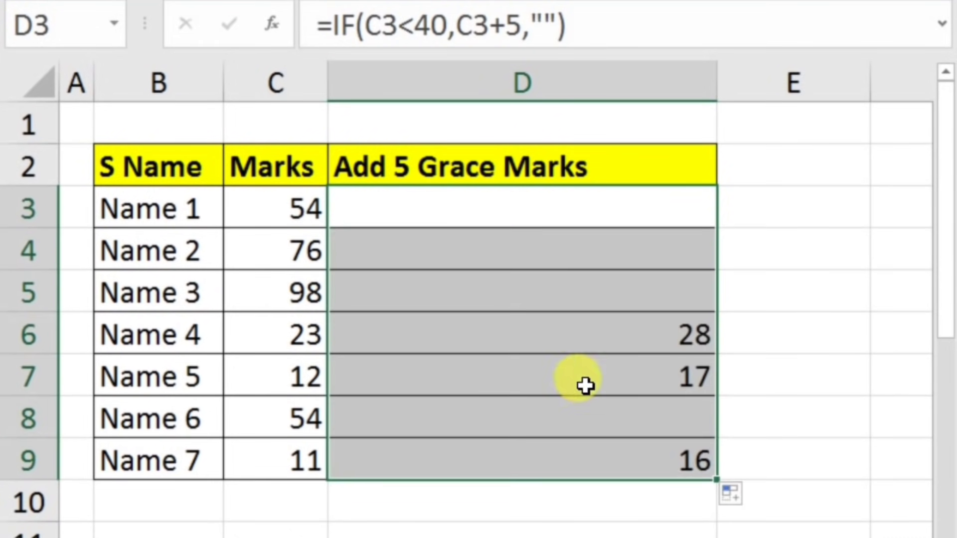
Step: Compare the Add 5 Grace Marks results with the original marks of Name 4, Name 5 and Name 7
left_click(298, 341)
left_click(491, 345)
left_click(269, 387)
left_click(500, 379)
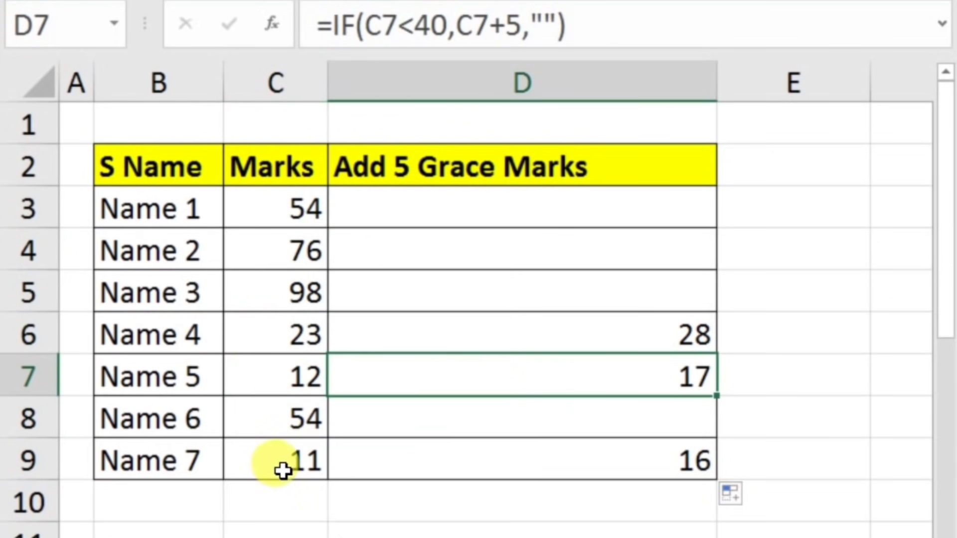
left_click(296, 456)
left_click(401, 455)
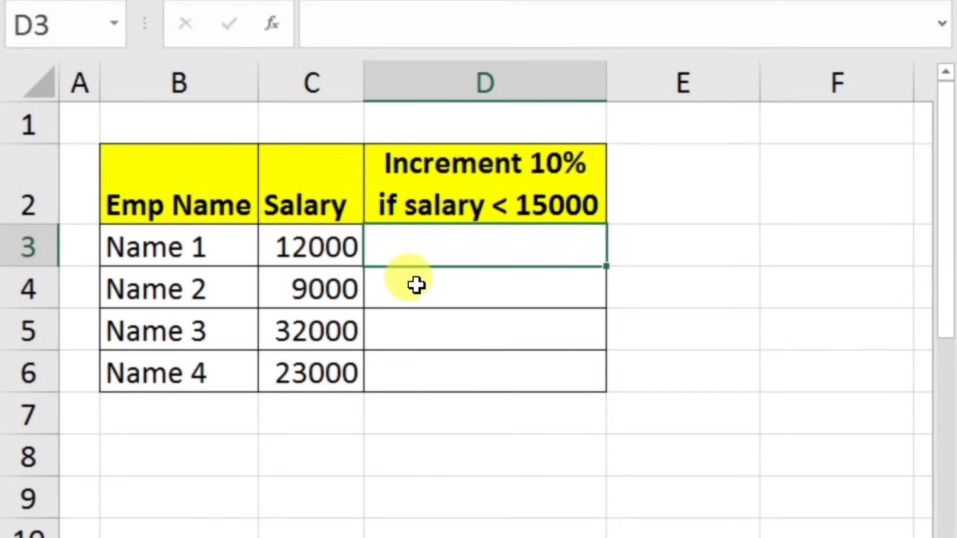
Step: Start an IF formula in cell D3 of the Increment 10% column that tests whether the salary C3<15000
left_click(313, 259)
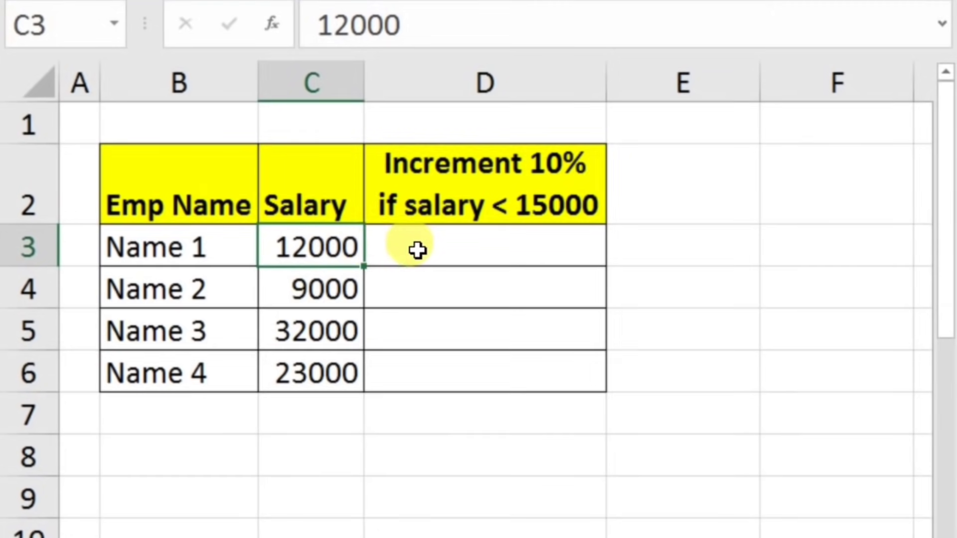
left_click(386, 249)
type("=")
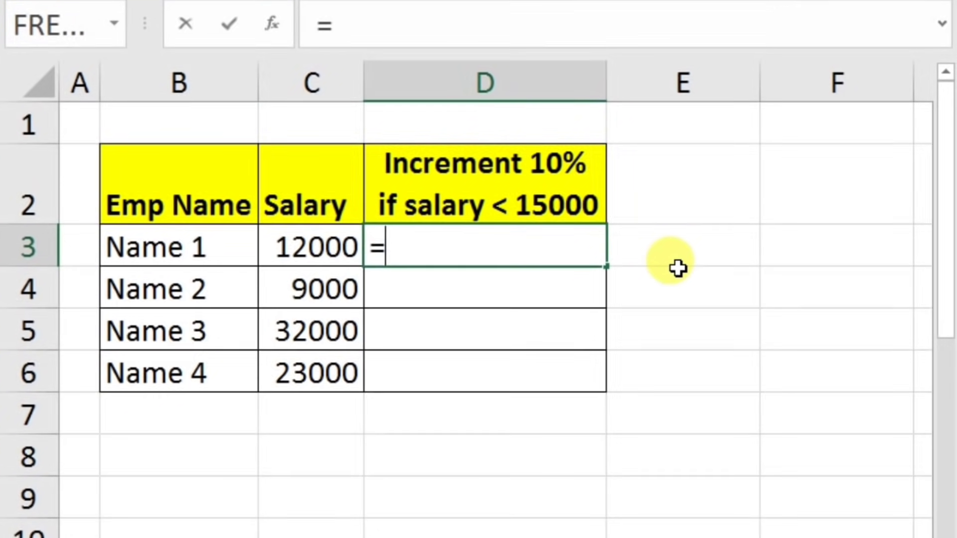
type("if(")
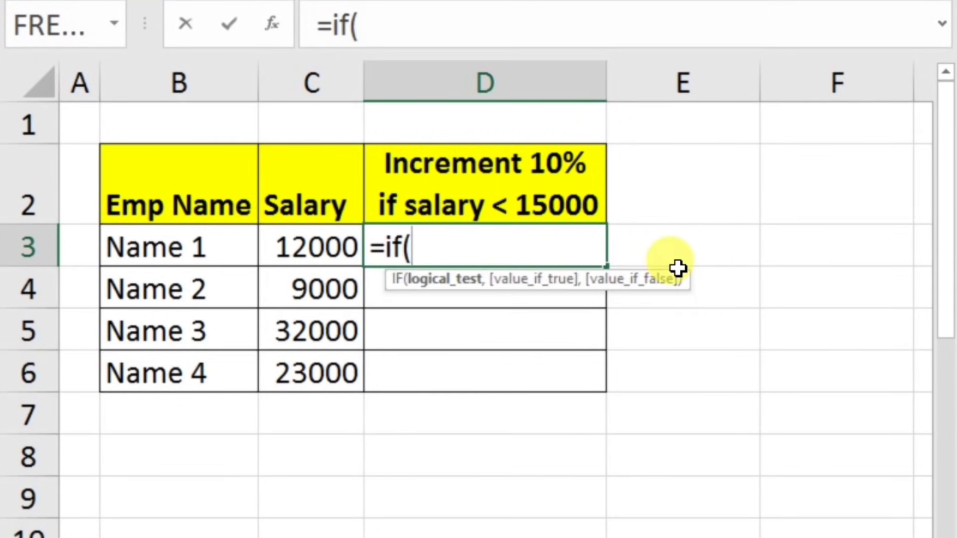
left_click(291, 254)
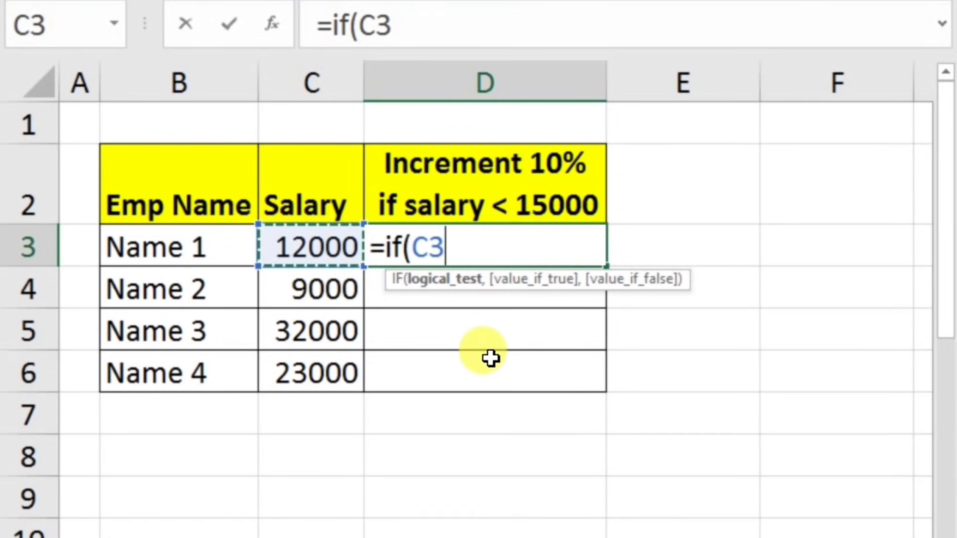
type("<15")
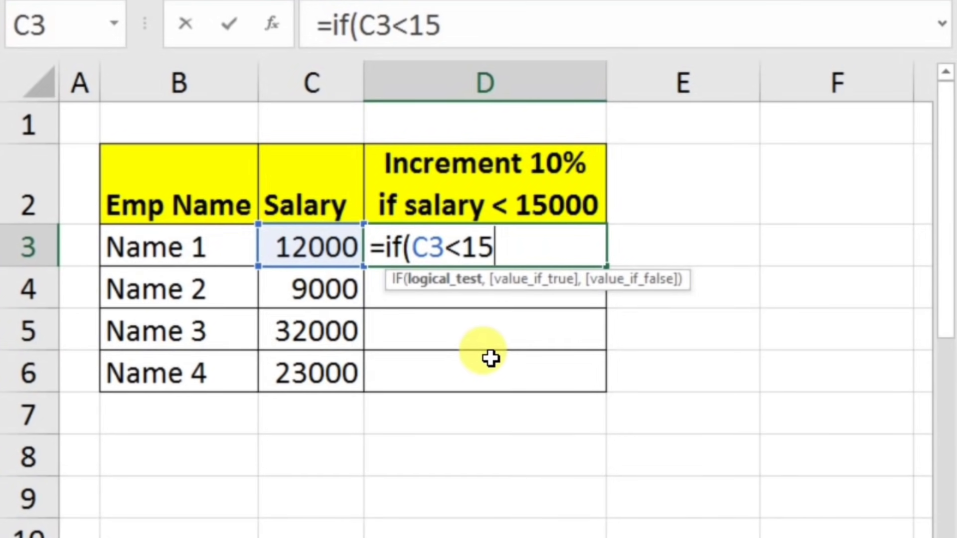
type("000,")
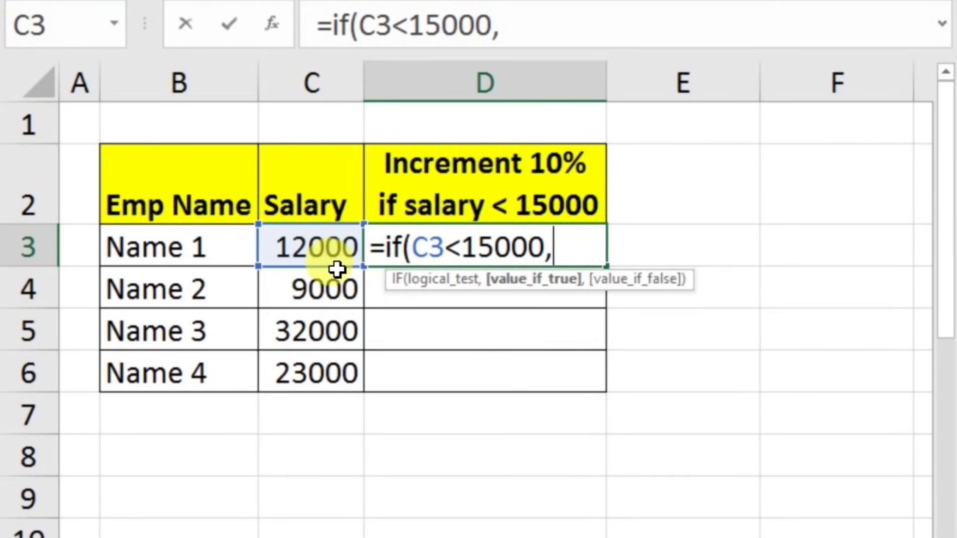
Step: Complete the D3 formula with C3+C3*10% if true and C3 if false
left_click(290, 244)
type("+")
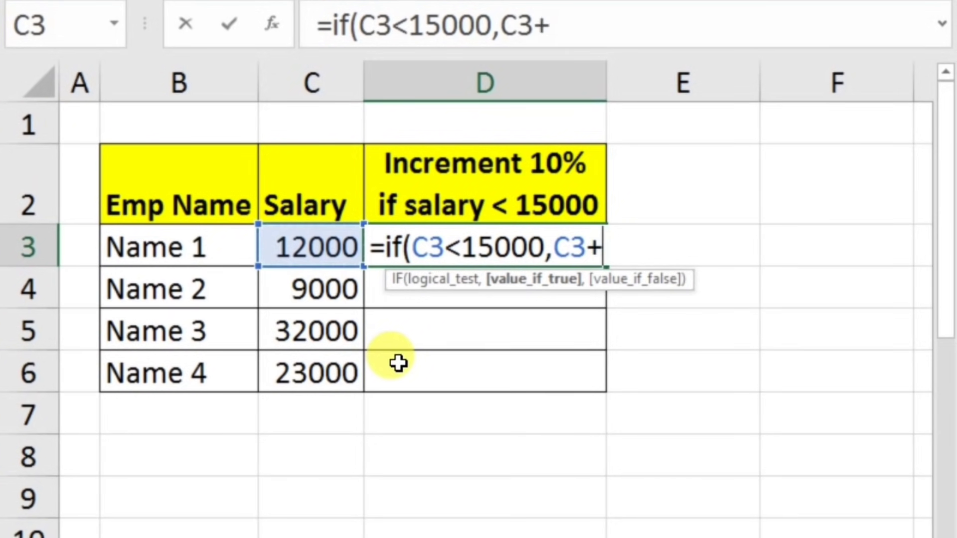
type("C3*10")
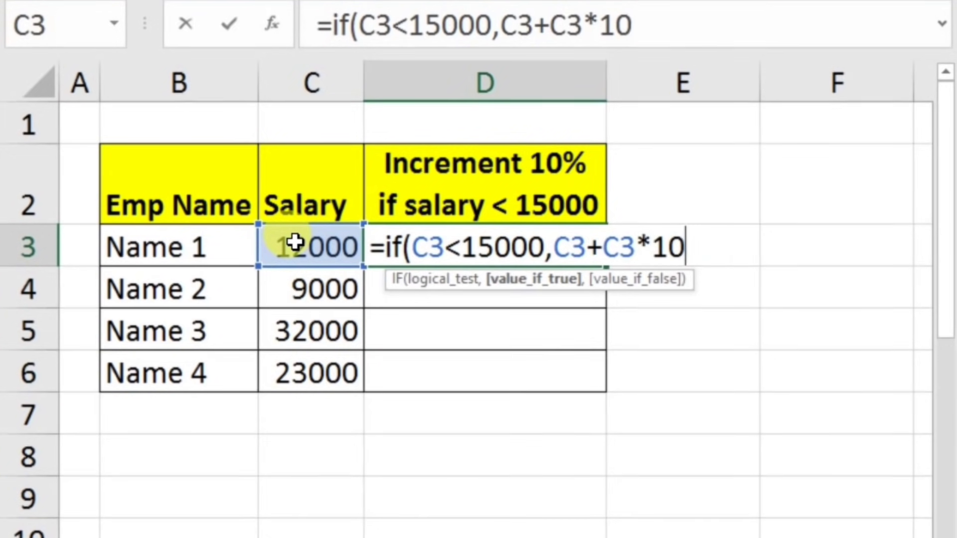
type("%,")
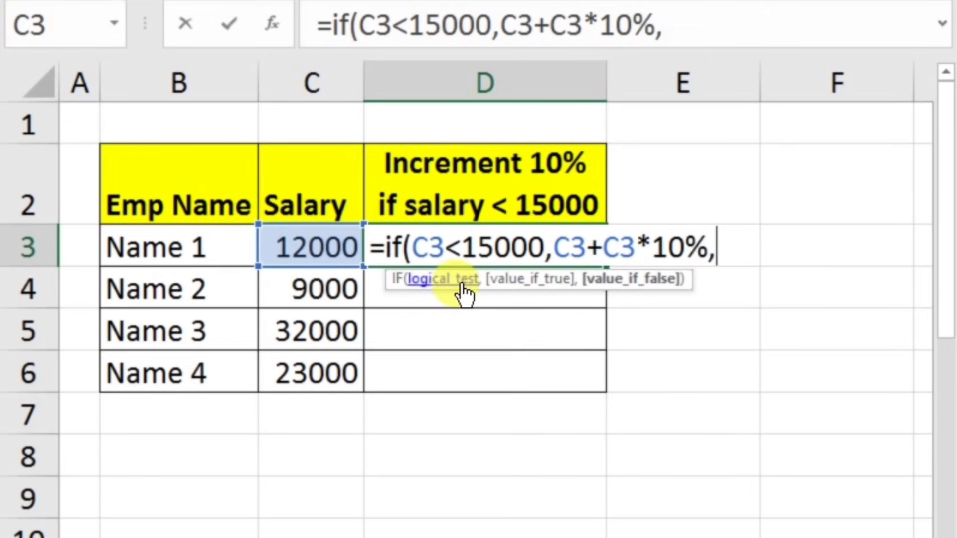
left_click(296, 246)
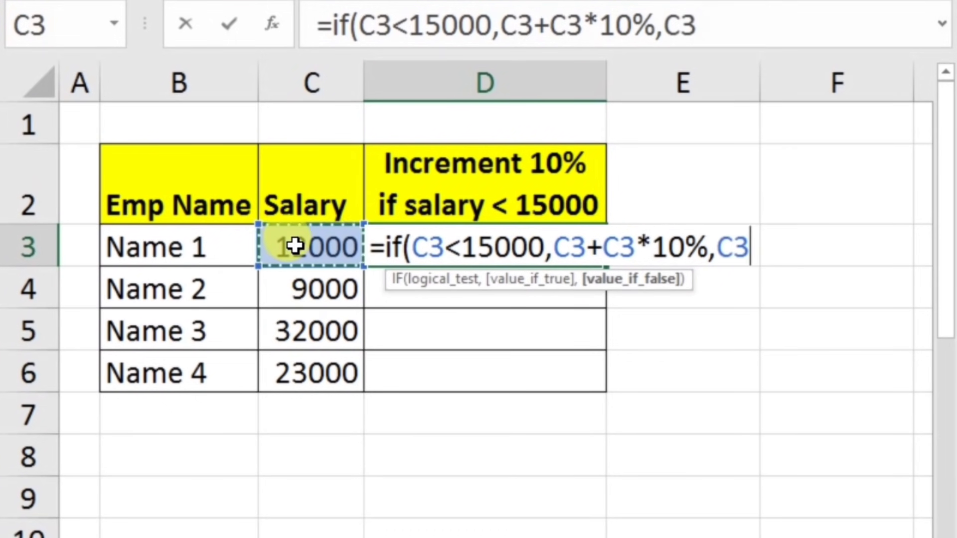
key("Return")
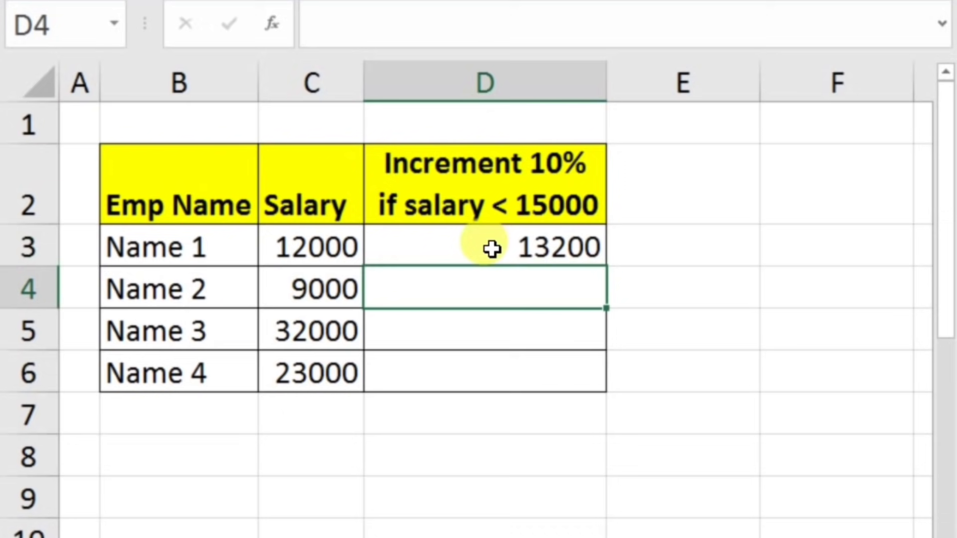
Step: Fill the increment formula from D3 down to row 6 and compare the results with the salaries
left_click(438, 254)
left_click_drag(606, 267, 599, 392)
left_click(323, 256)
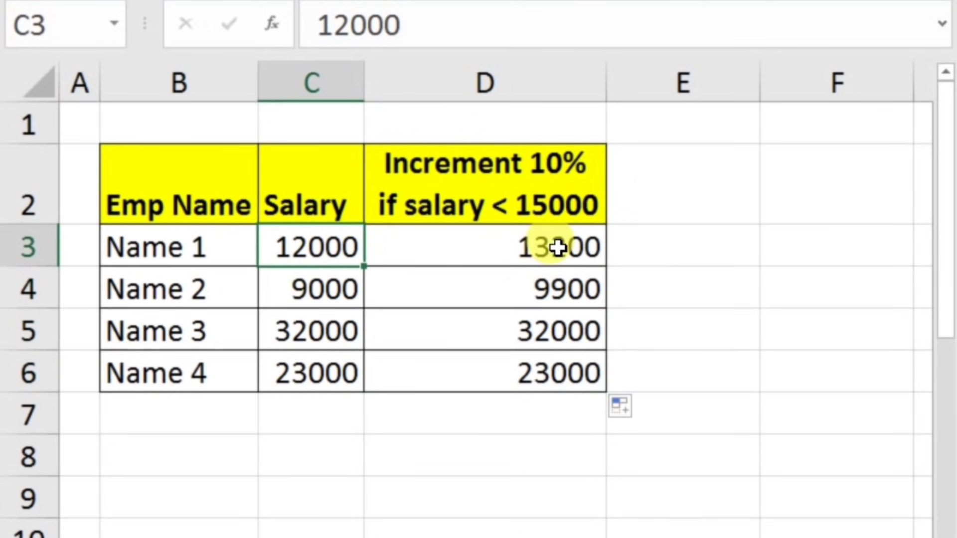
left_click(309, 334)
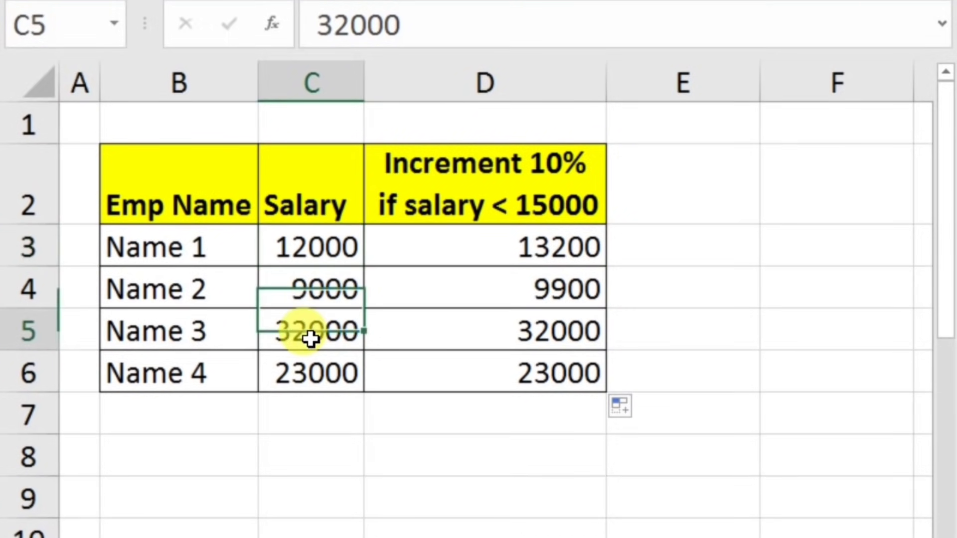
left_click(442, 334)
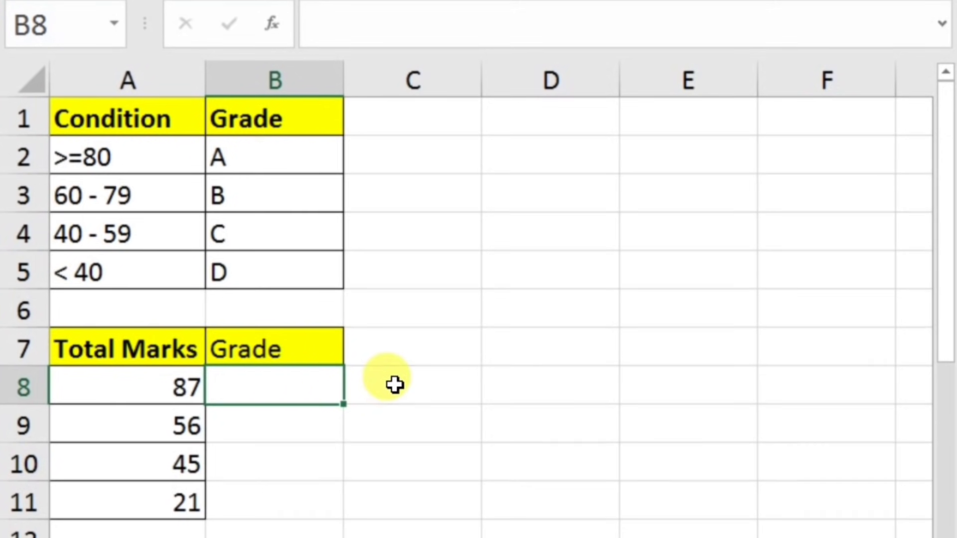
Step: Start an IF formula in Grade cell B8 that tests A8>=80 and returns "A" if true
type("=if(")
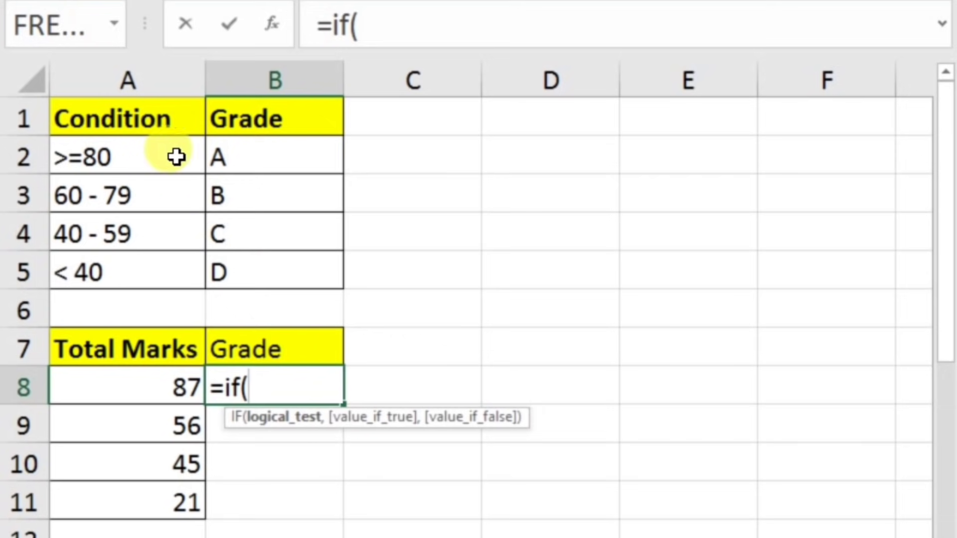
left_click(133, 387)
type(">=8-")
key("BackSpace")
type("0,\"   ")
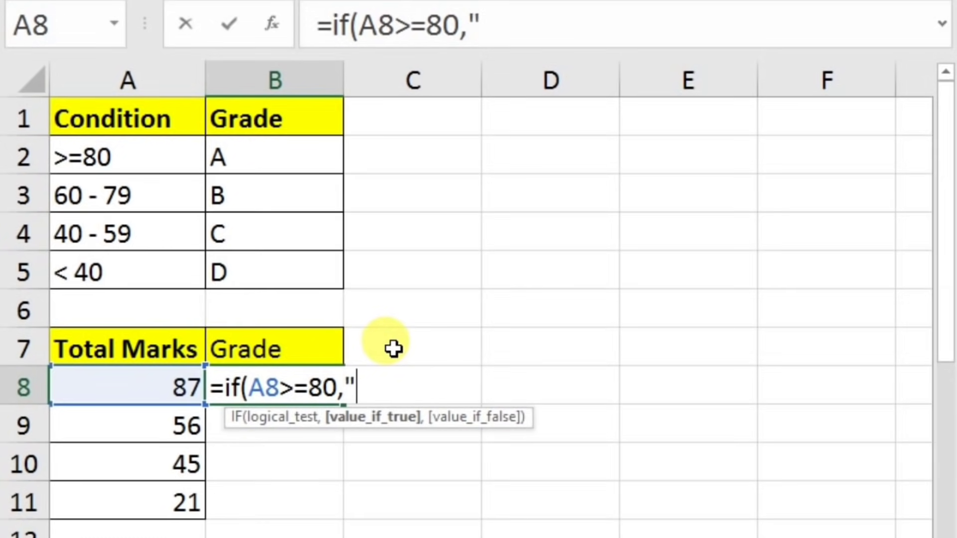
type("A\",")
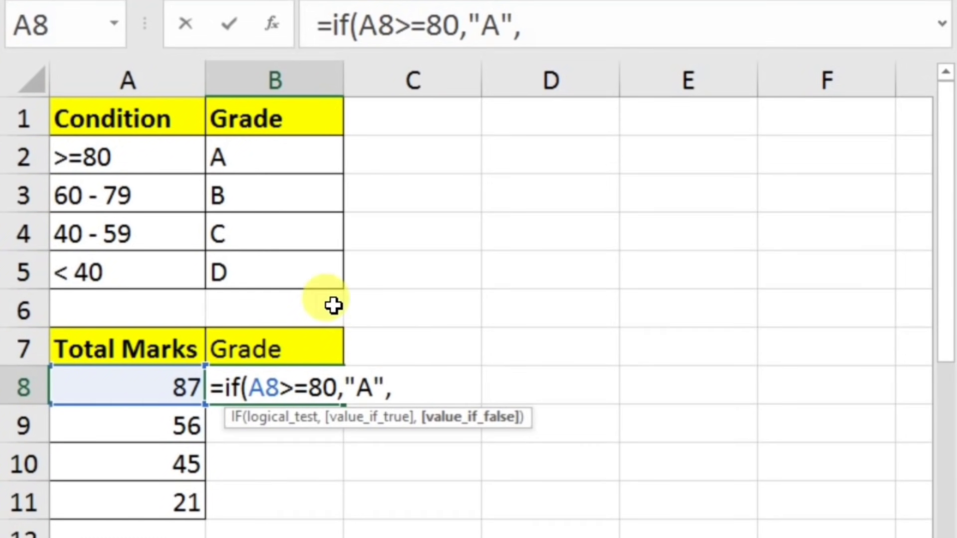
Step: Nest a second IF as the false value, testing A8>=60 and returning "b" if true
type("if(")
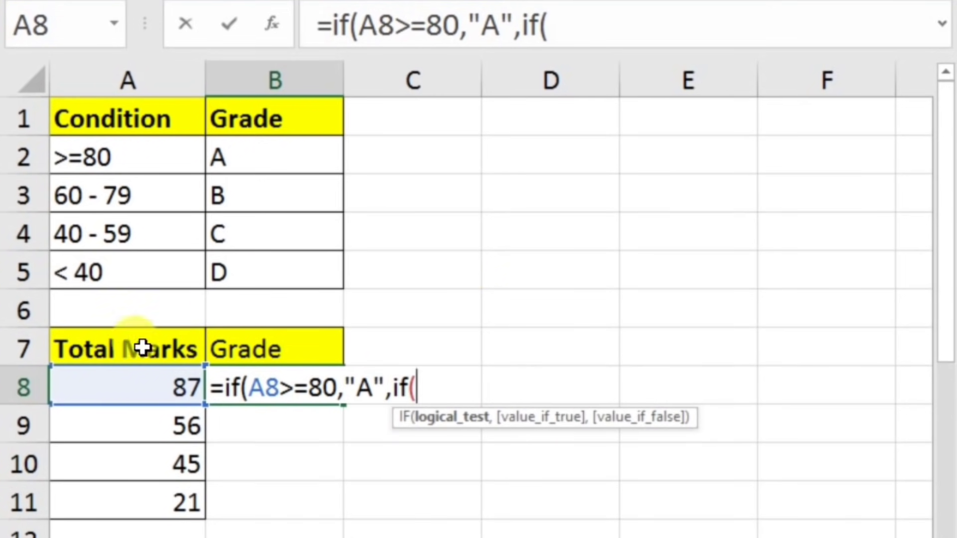
left_click(109, 382)
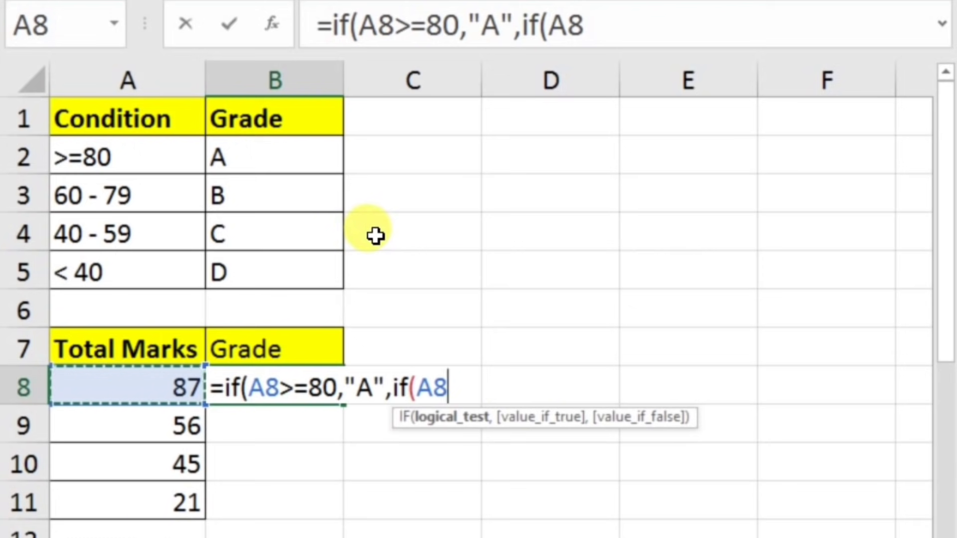
type(">=60")
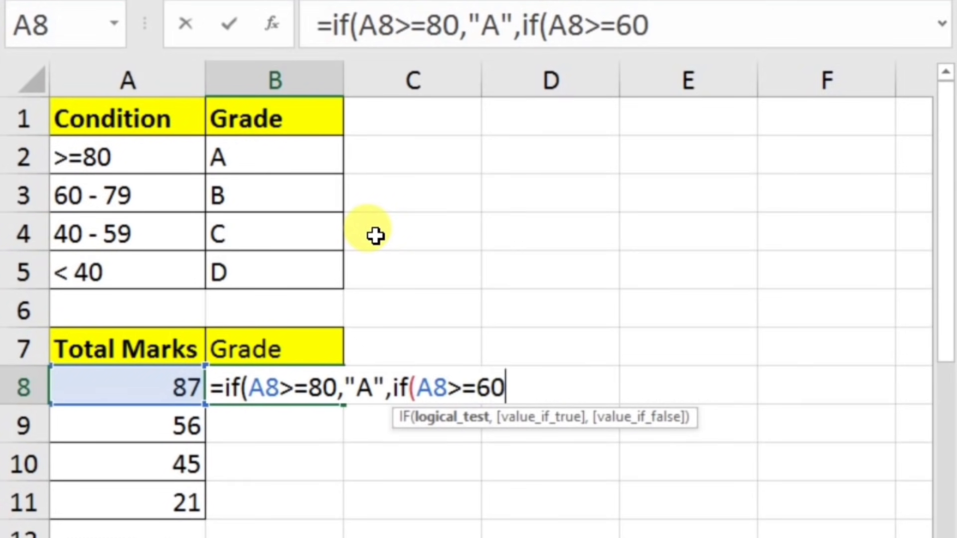
type(",\"")
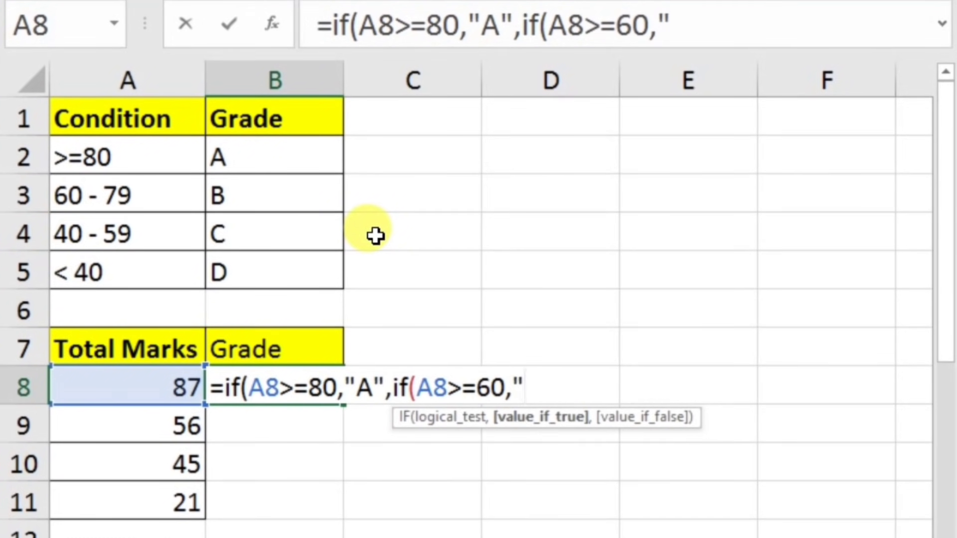
type("b\"")
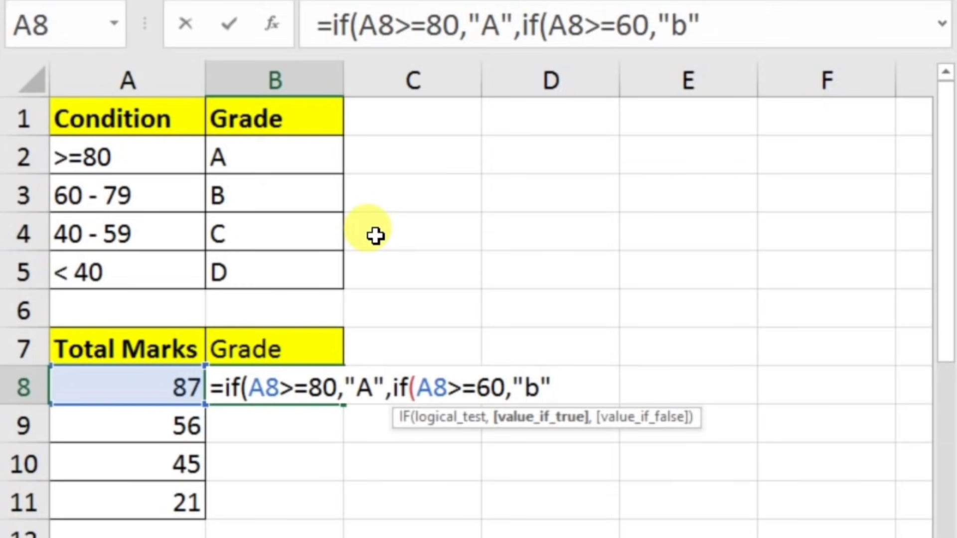
Step: Nest a third IF as the next false value, testing A8>=40 and returning "C" if true
type(",if")
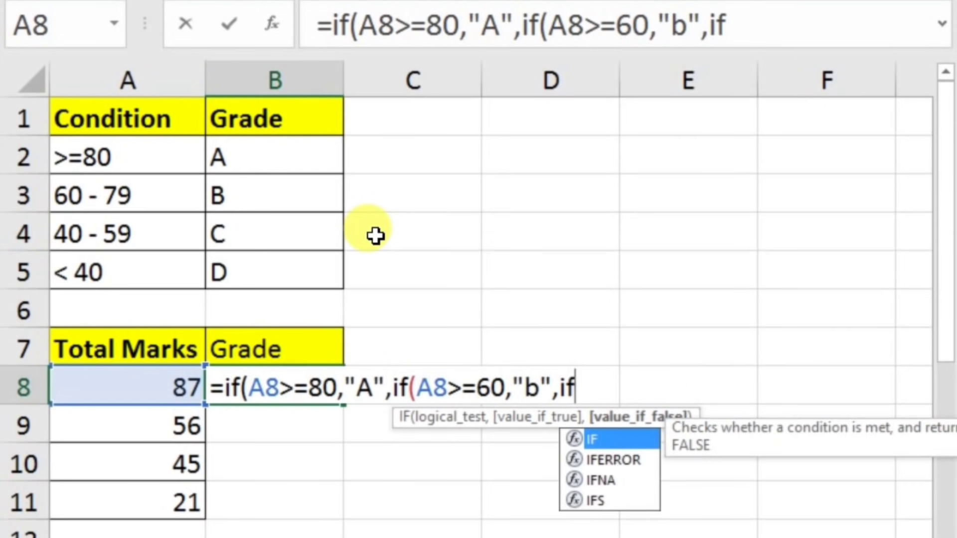
type("(")
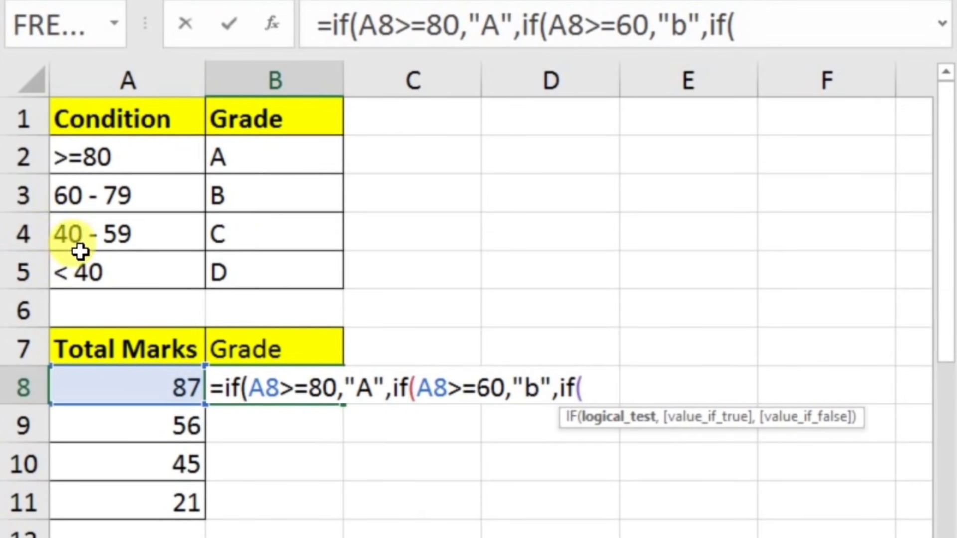
left_click(115, 388)
type(">")
type("=")
type("40")
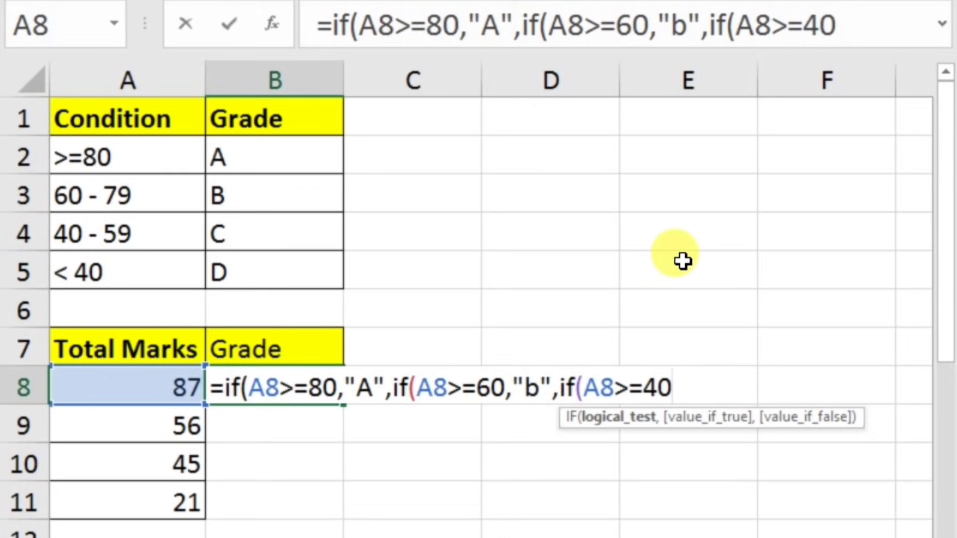
type(",\"C")
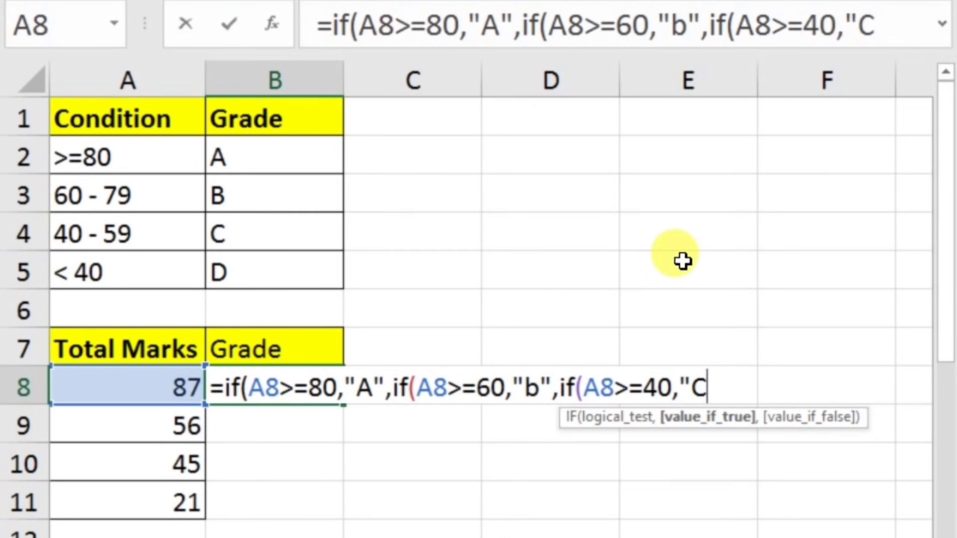
type("\",")
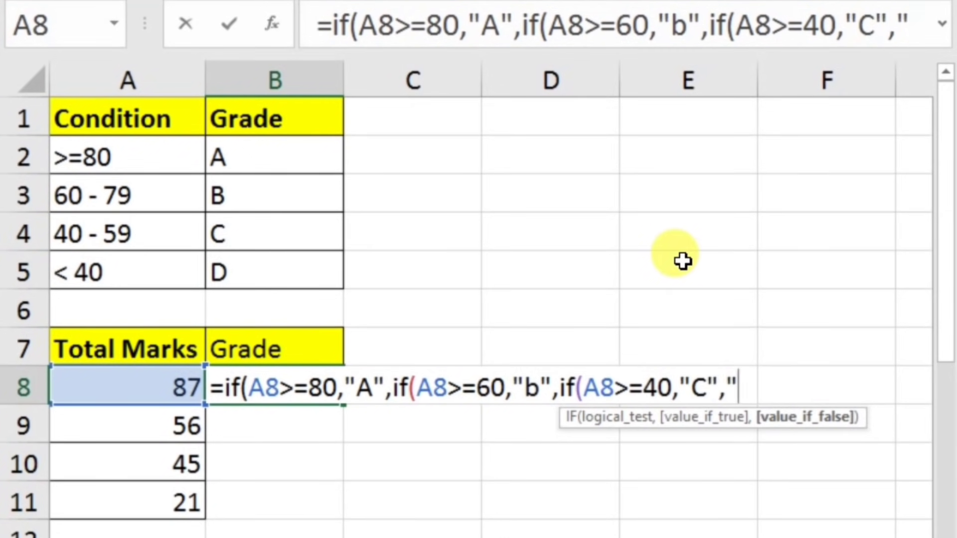
Step: Complete the nested formula with "D" as the final false value, and fill it down the Grade column to row 11
type("\"D\"")
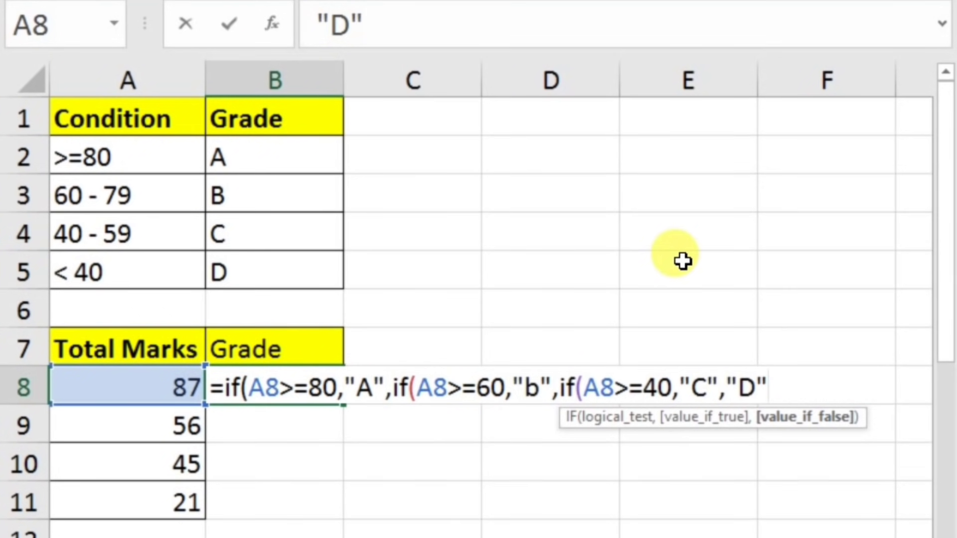
type(")))")
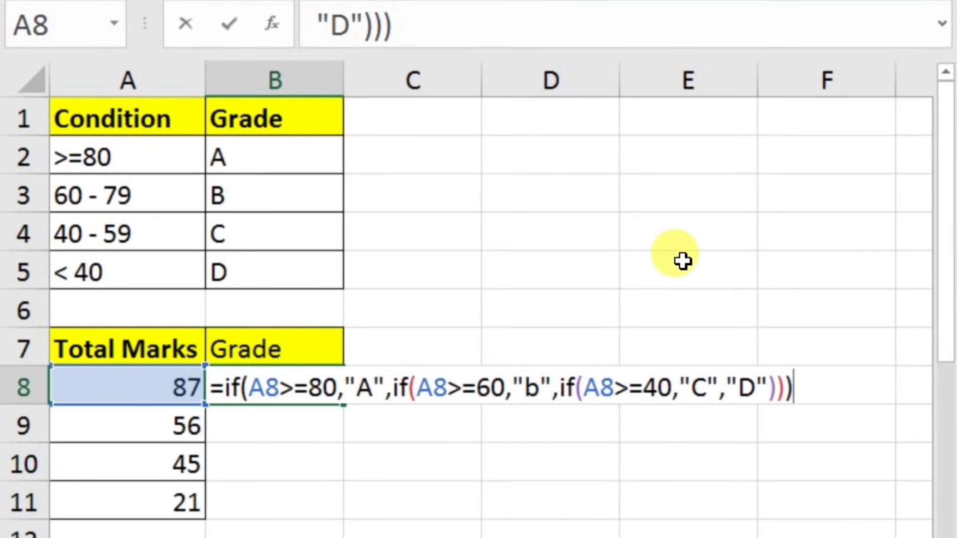
key("Return")
left_click(277, 386)
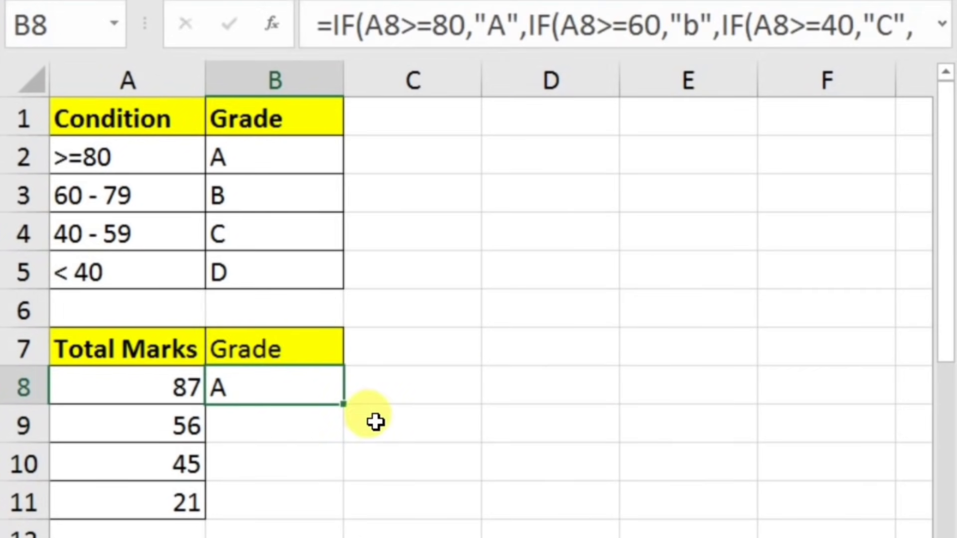
double_click(344, 403)
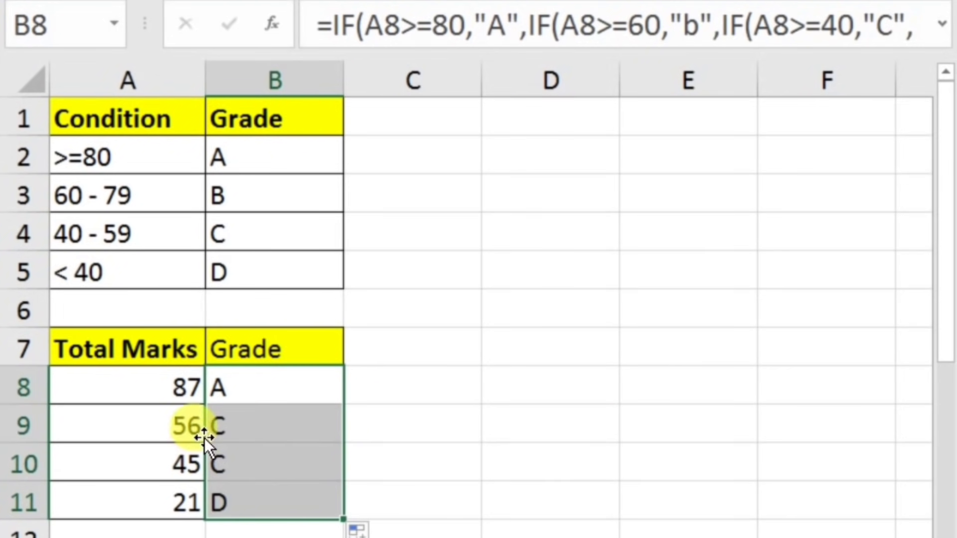